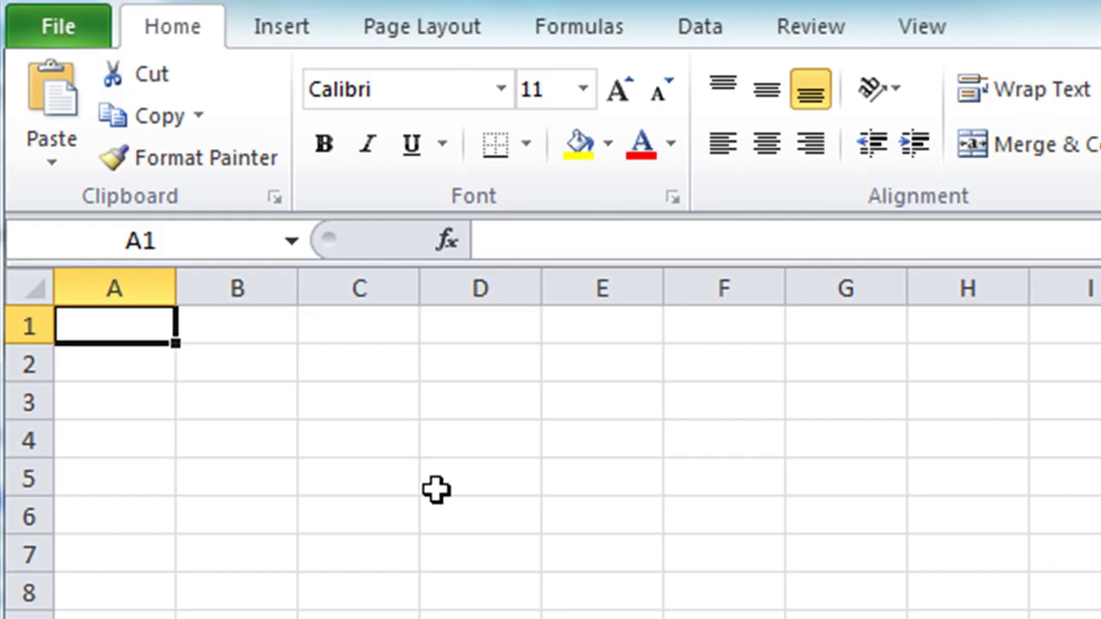
text(Fred's)
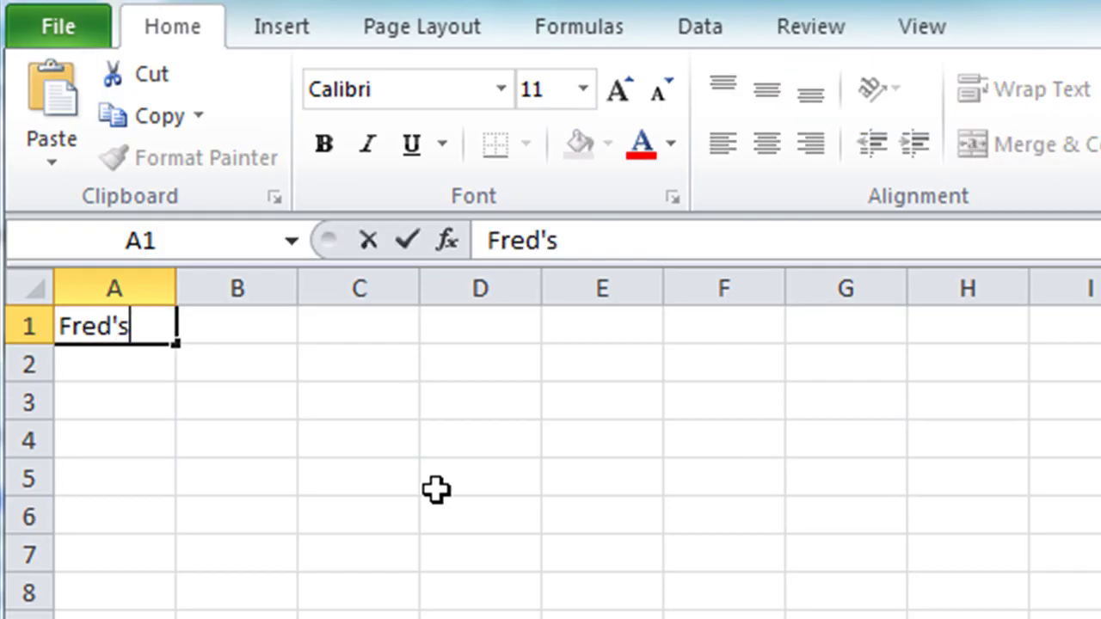
text( Vud)
key(BackSpace)
key(BackSpace)
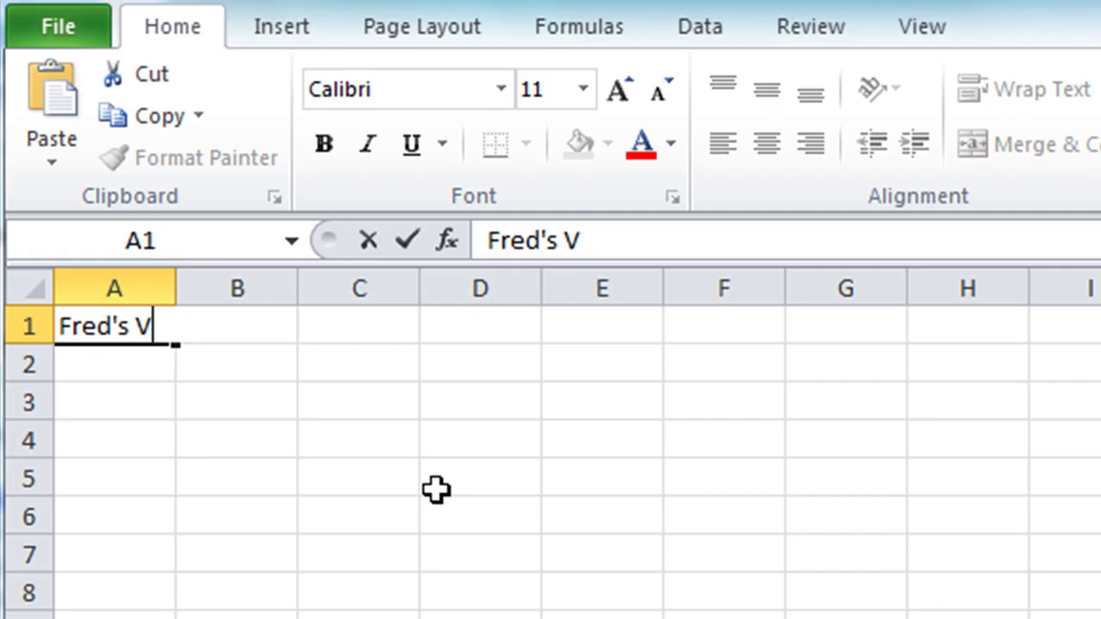
text(ideo )
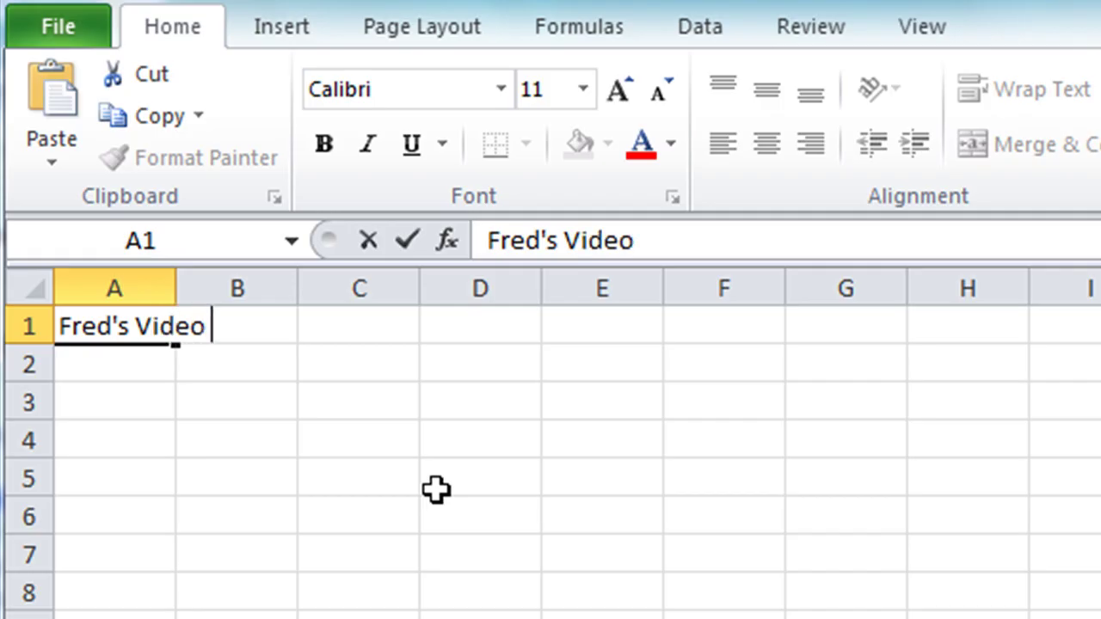
text(Classics)
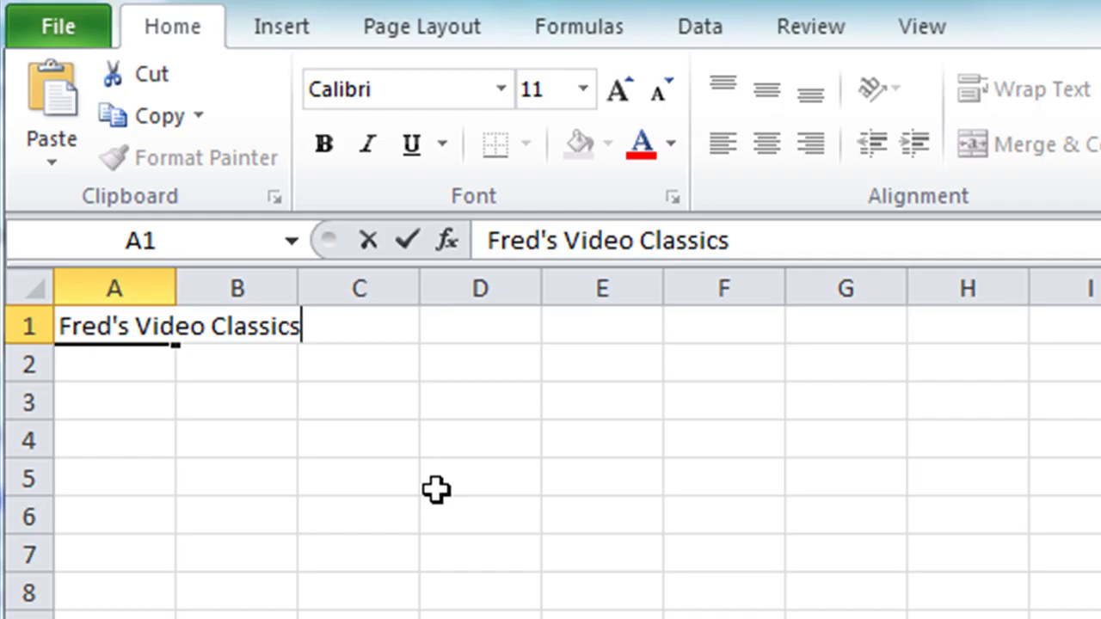
key(Escape)
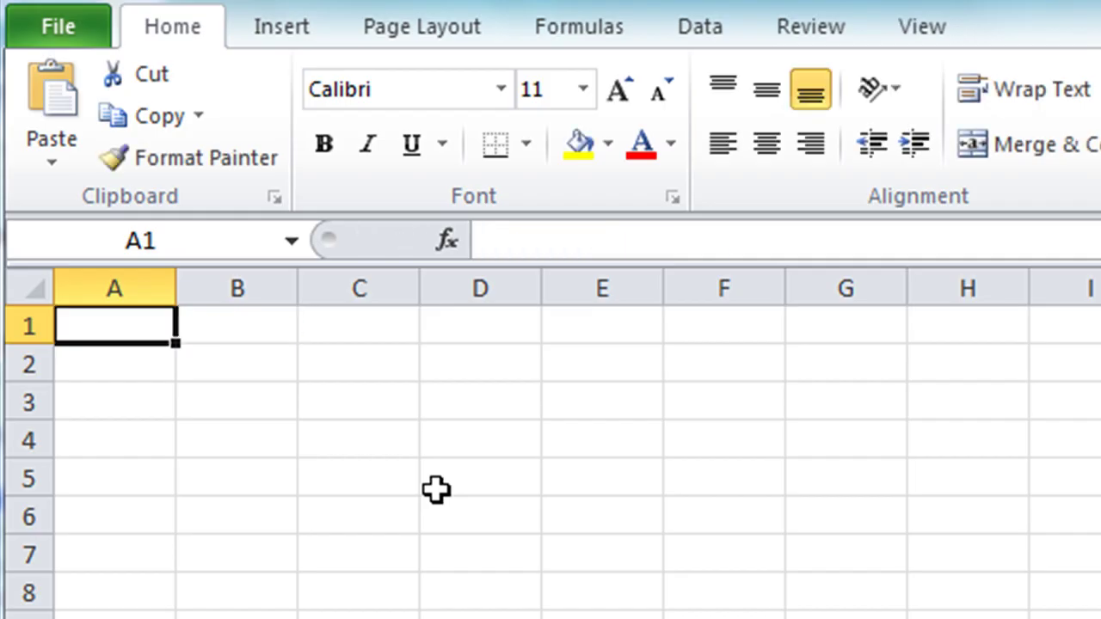
Enter the worksheet title "Fred's Video Classics" in cell A1.
text(Ff)
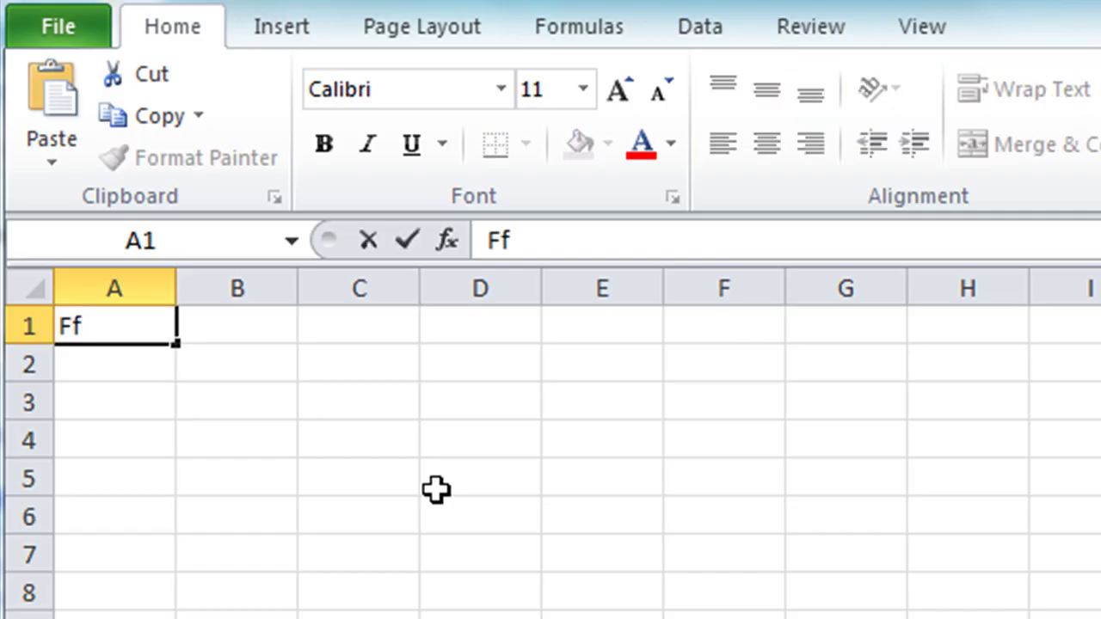
key(BackSpace)
text(red's )
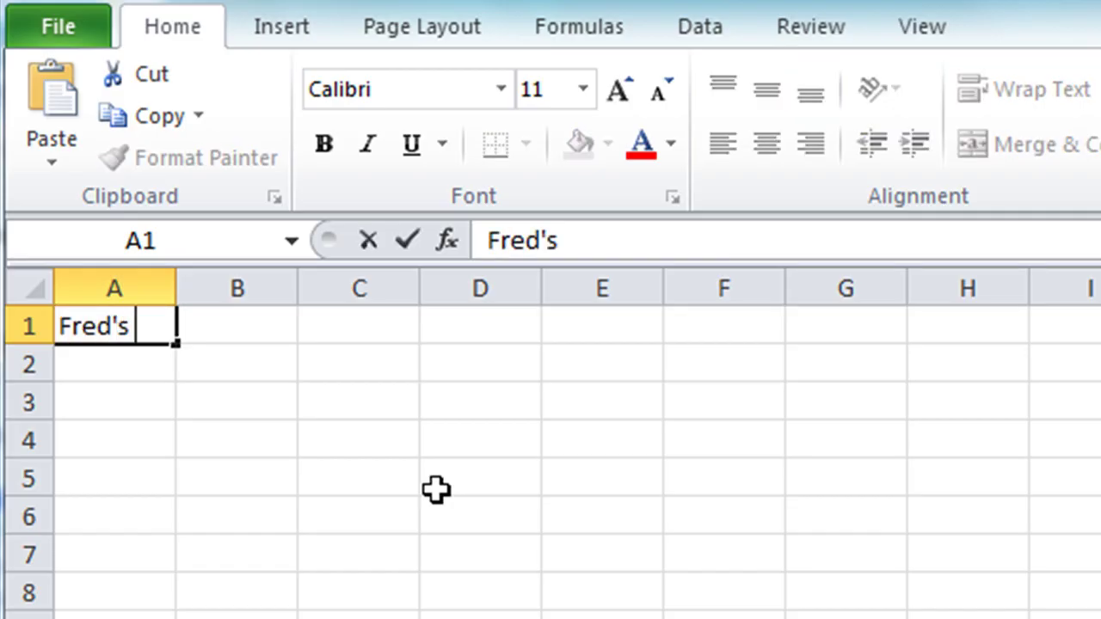
text(Video Classics)
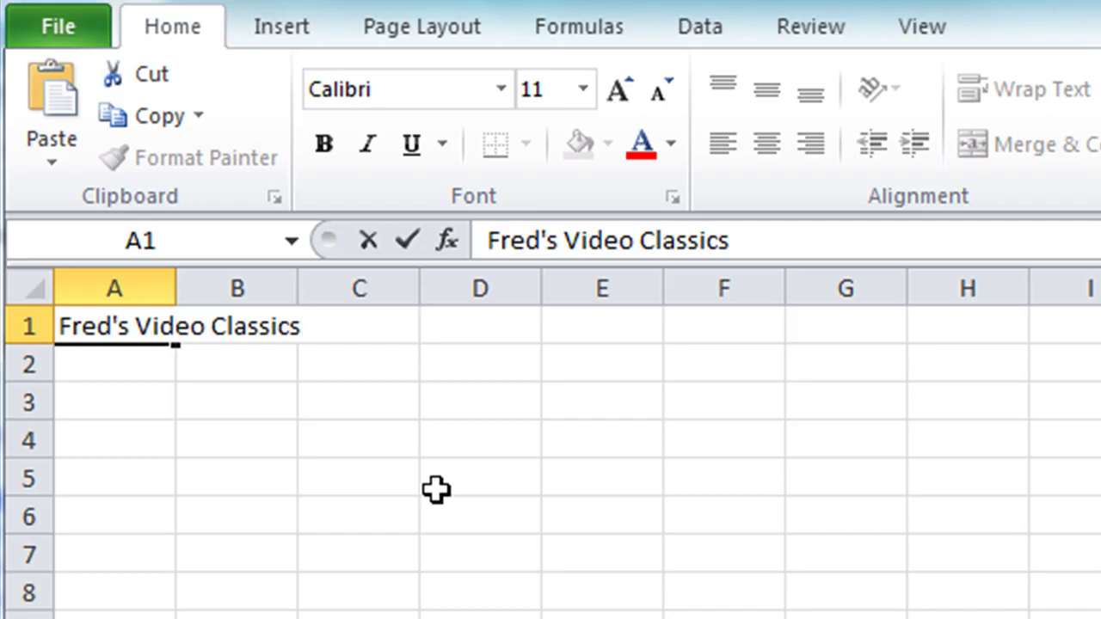
key(Return)
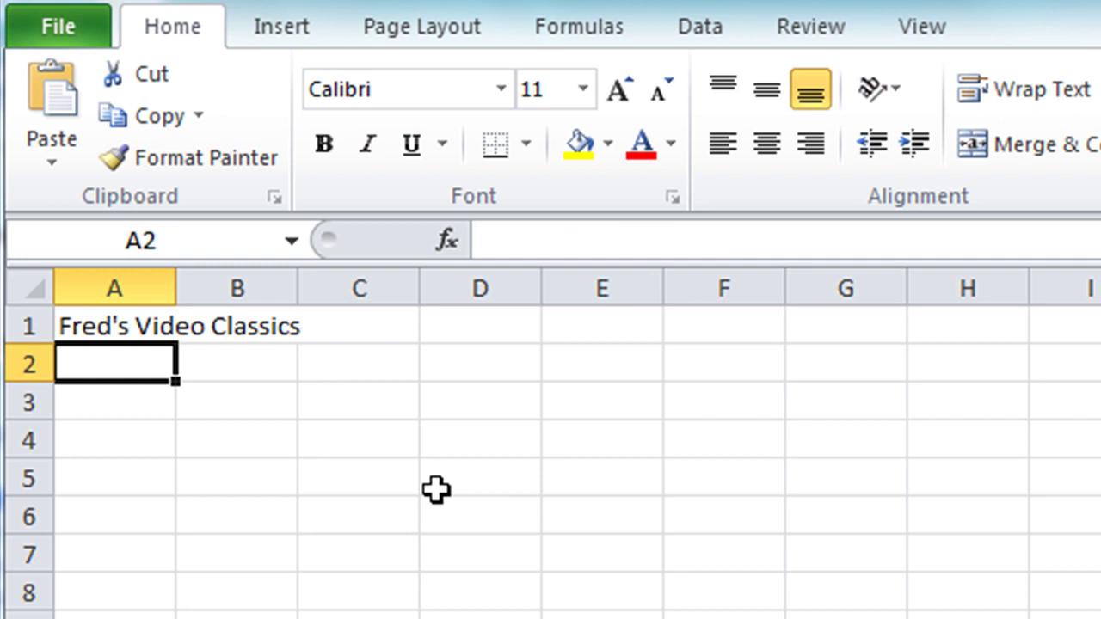
Edit the title in cell A1 by removing the letters "Vid" from "Video" and retyping them.
key(Up)
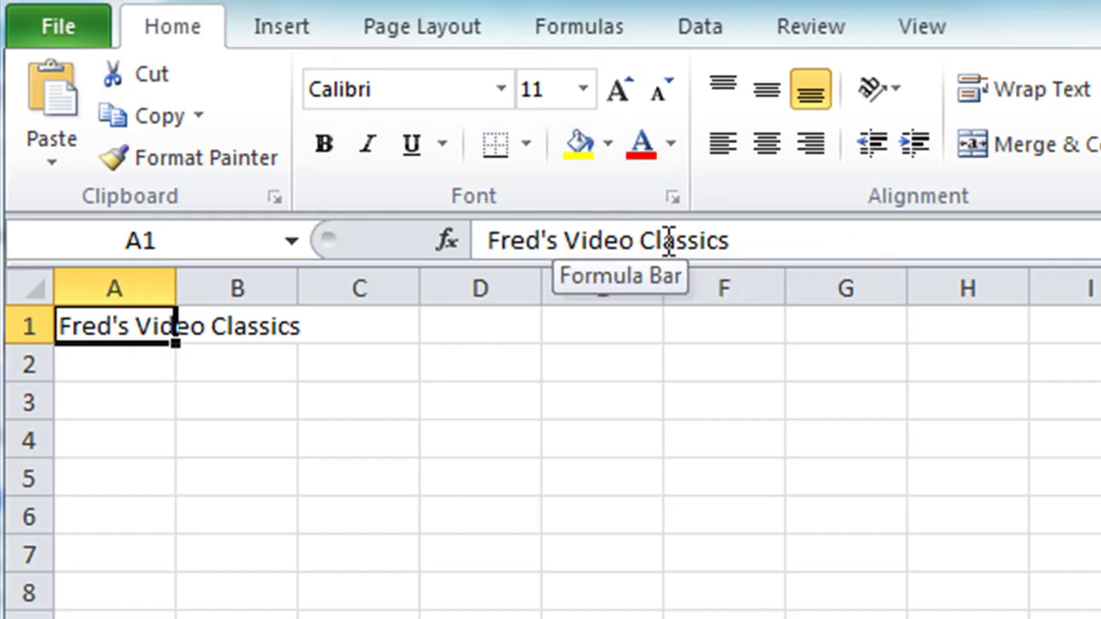
click(792, 241)
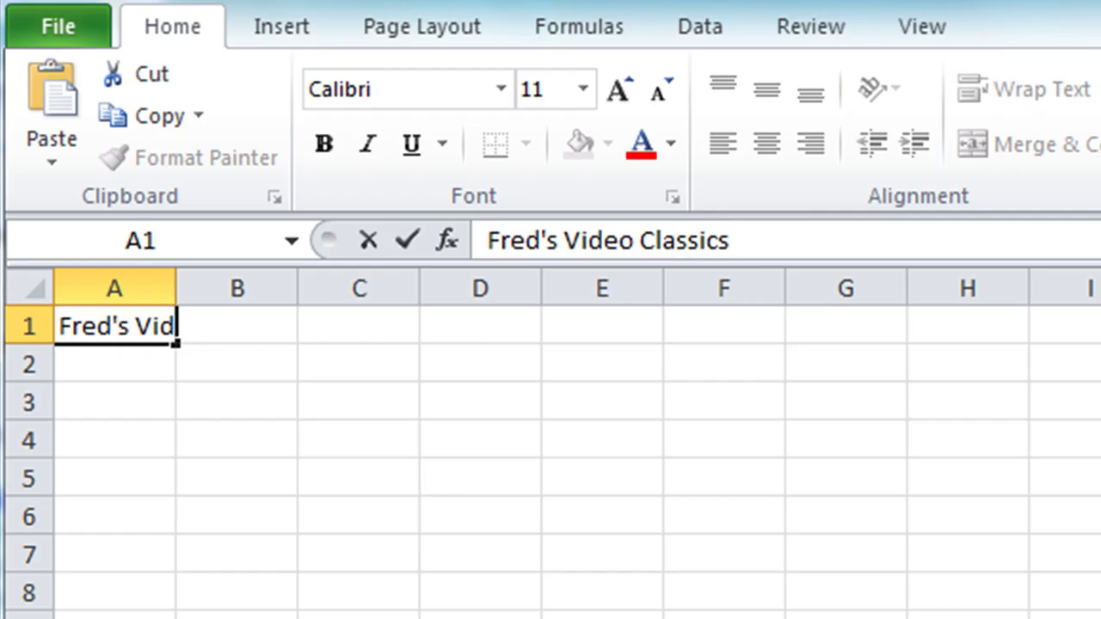
key(Left)
key(Left)
key(Left)
key(Left)
key(Left)
key(Left)
key(Left)
key(Left)
key(Left)
key(Left)
key(Left)
key(Left)
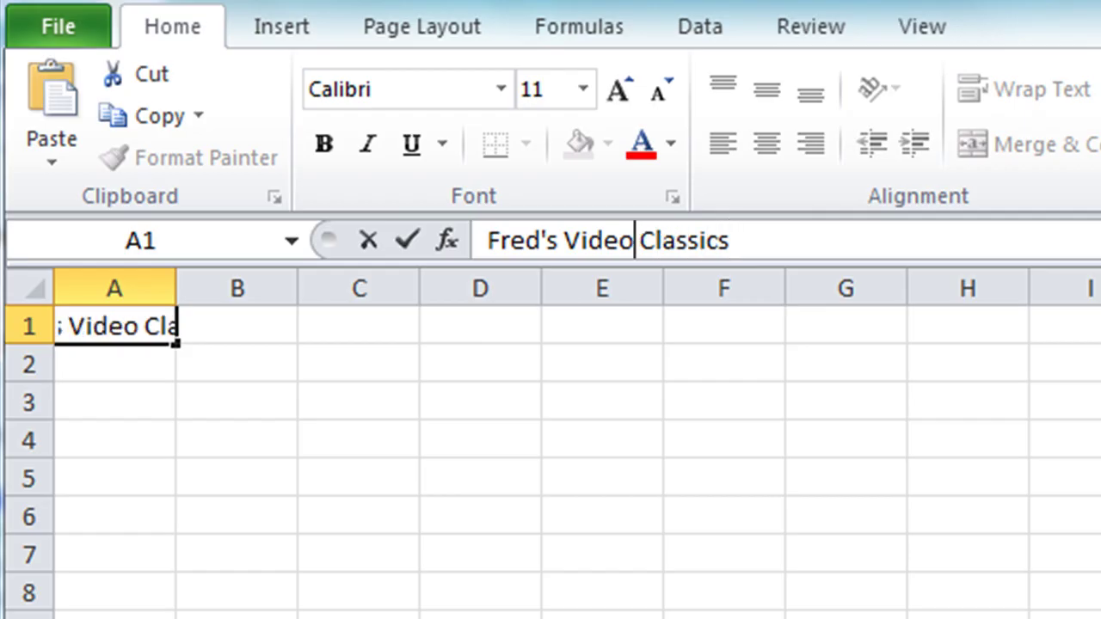
key(Left)
key(Left)
key(Delete)
key(Delete)
key(Delete)
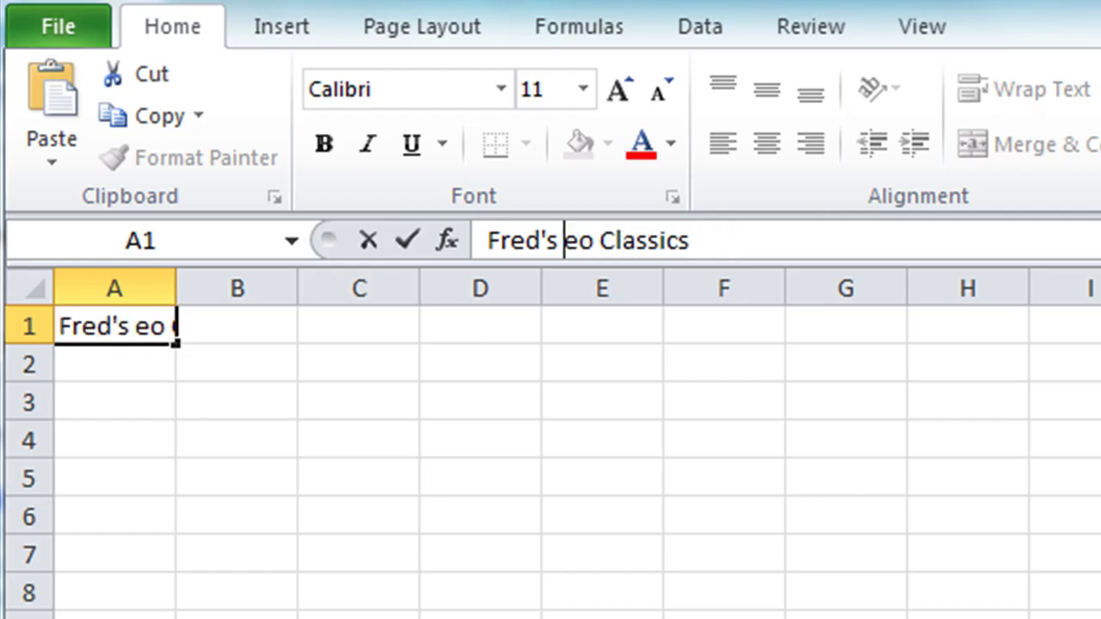
text(Vid)
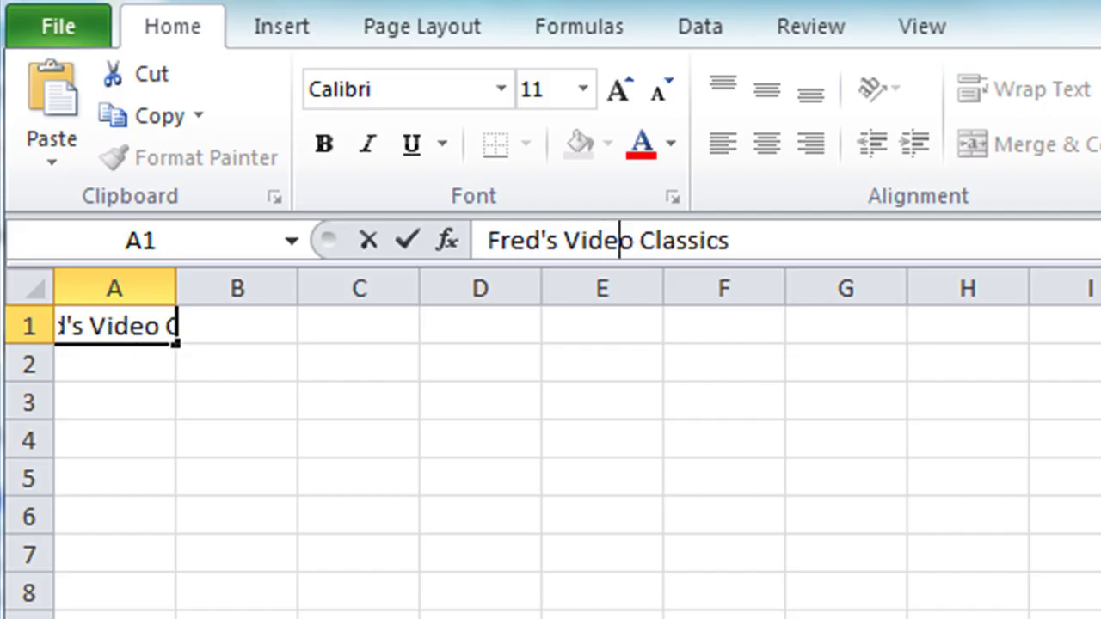
key(Return)
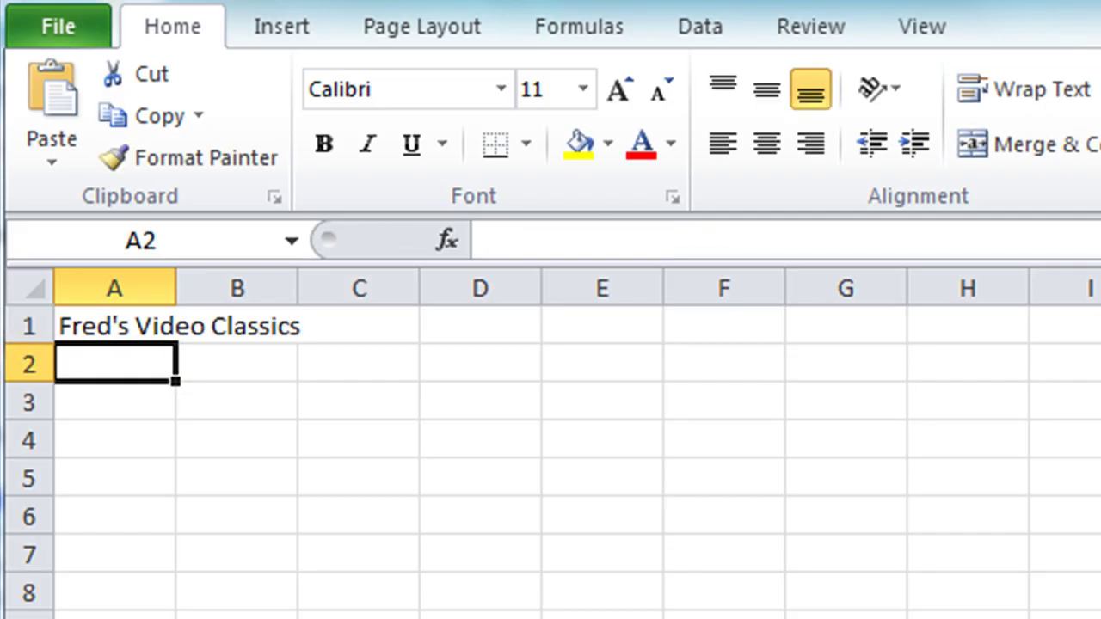
click(114, 326)
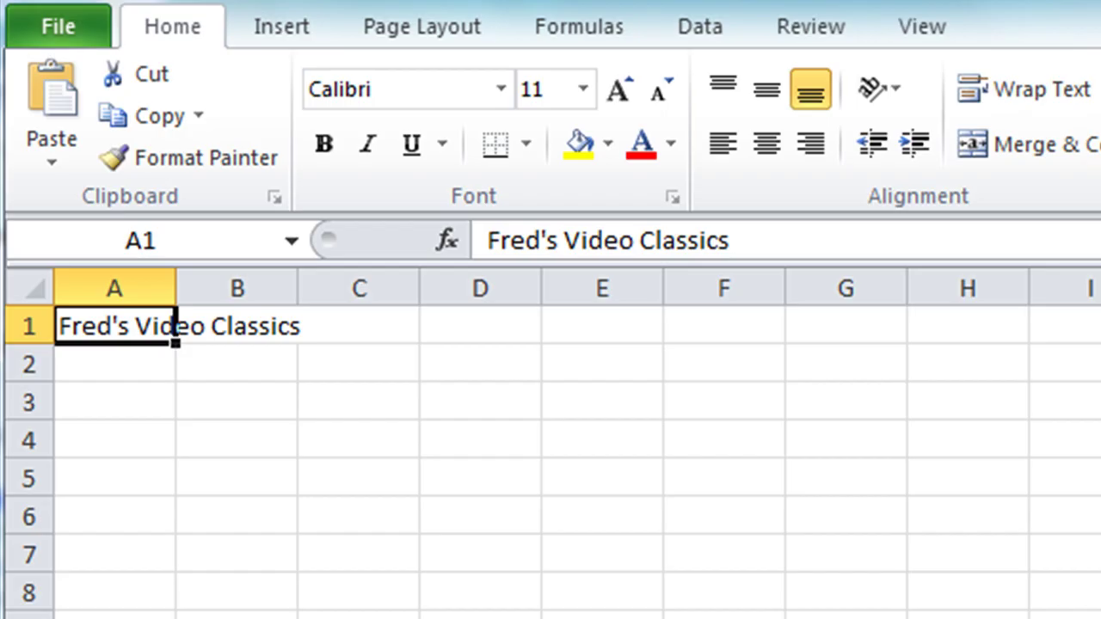
key(F2)
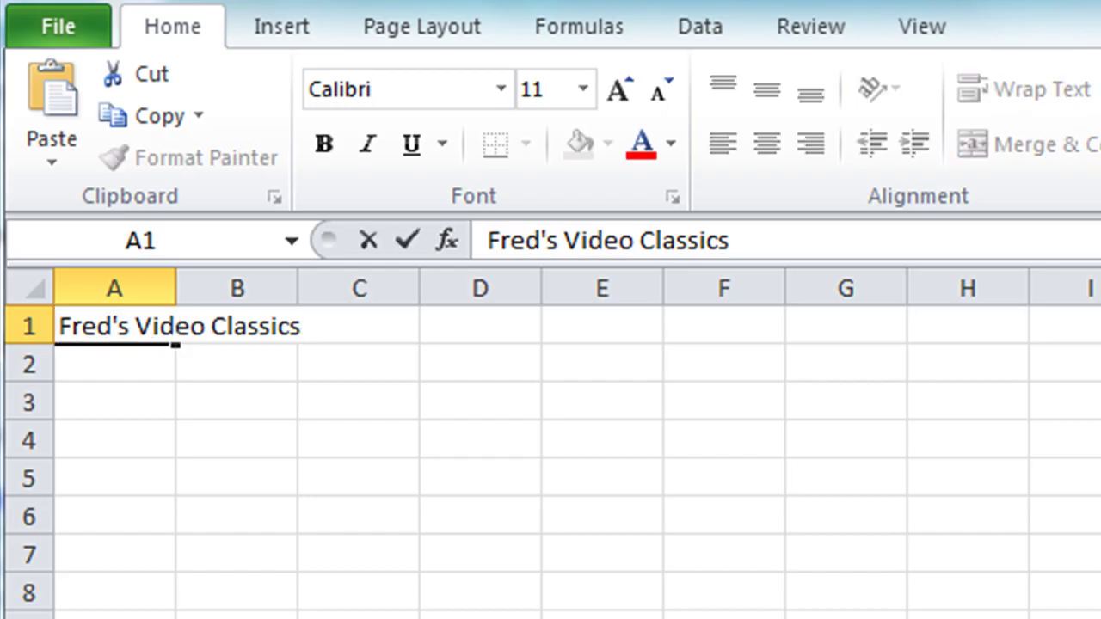
key(Left)
key(Left)
key(Left)
key(Left)
key(Left)
key(Left)
key(Left)
key(Left)
key(Left)
key(Left)
key(Left)
key(Left)
key(Left)
key(Left)
key(Escape)
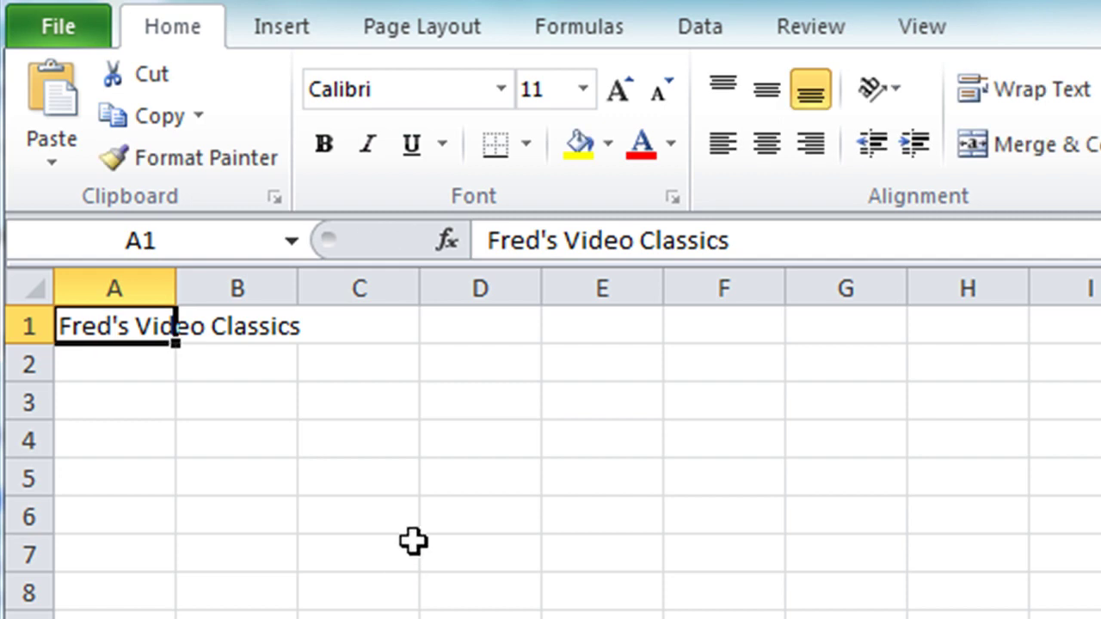
double_click(116, 322)
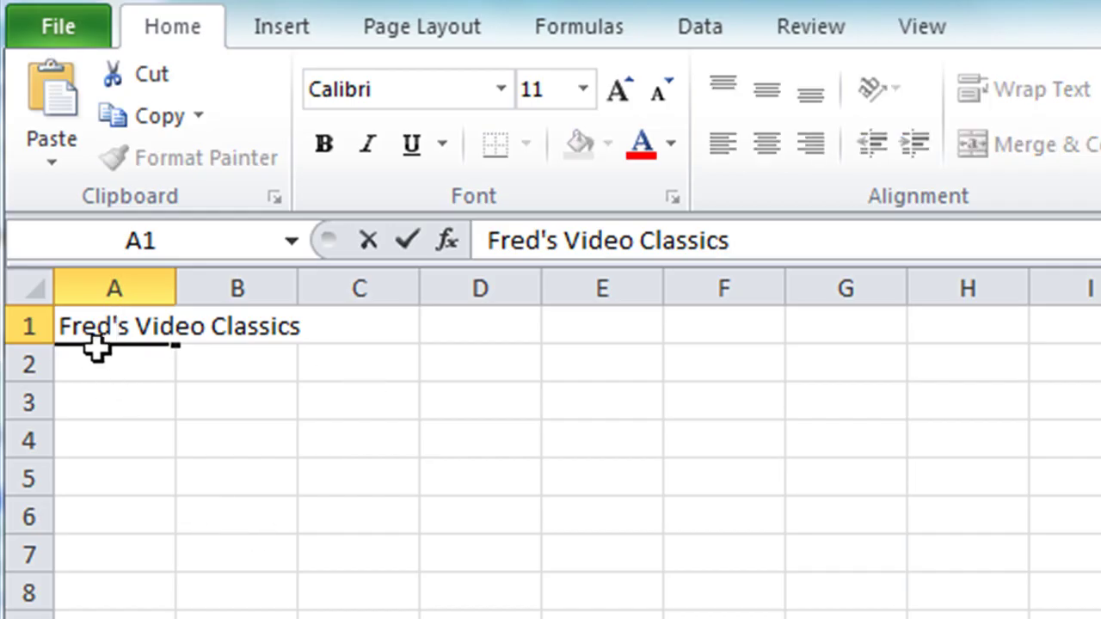
key(Right)
key(Right)
key(Right)
key(Right)
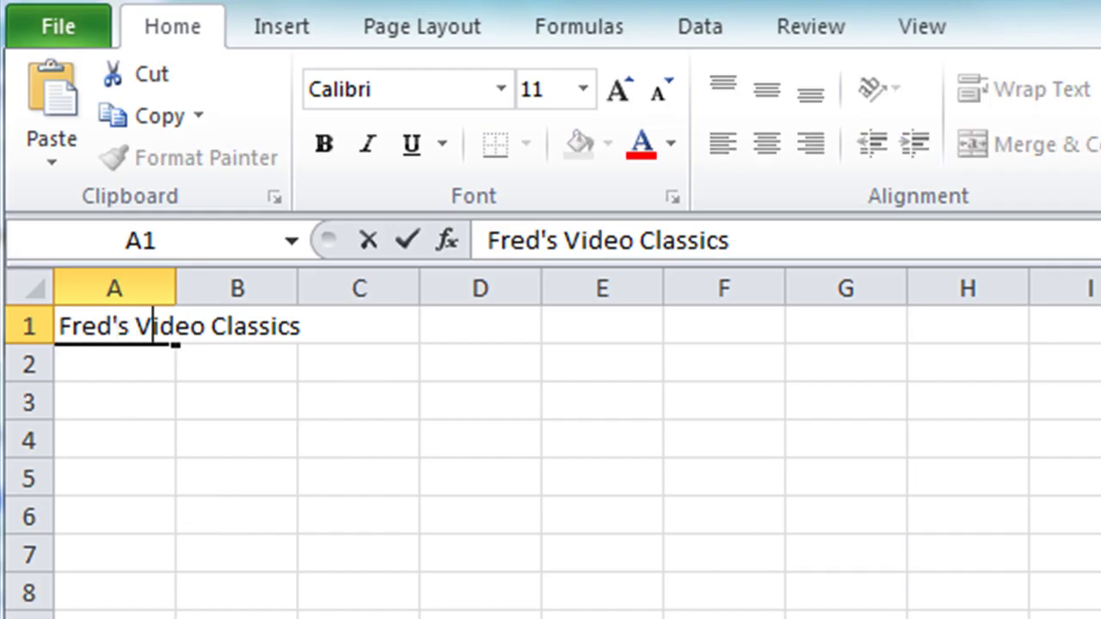
key(Left)
key(Left)
key(Left)
key(Left)
key(Right)
key(Right)
key(Right)
key(Right)
key(Right)
key(Escape)
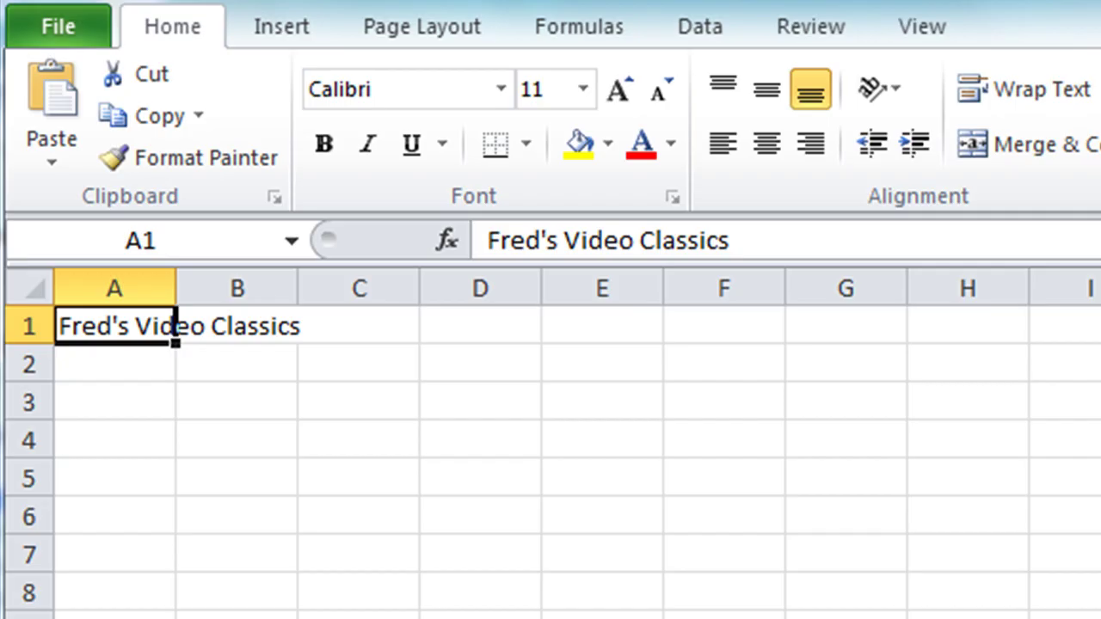
Clear the title from cell A1 and undo the clearing.
key(Delete)
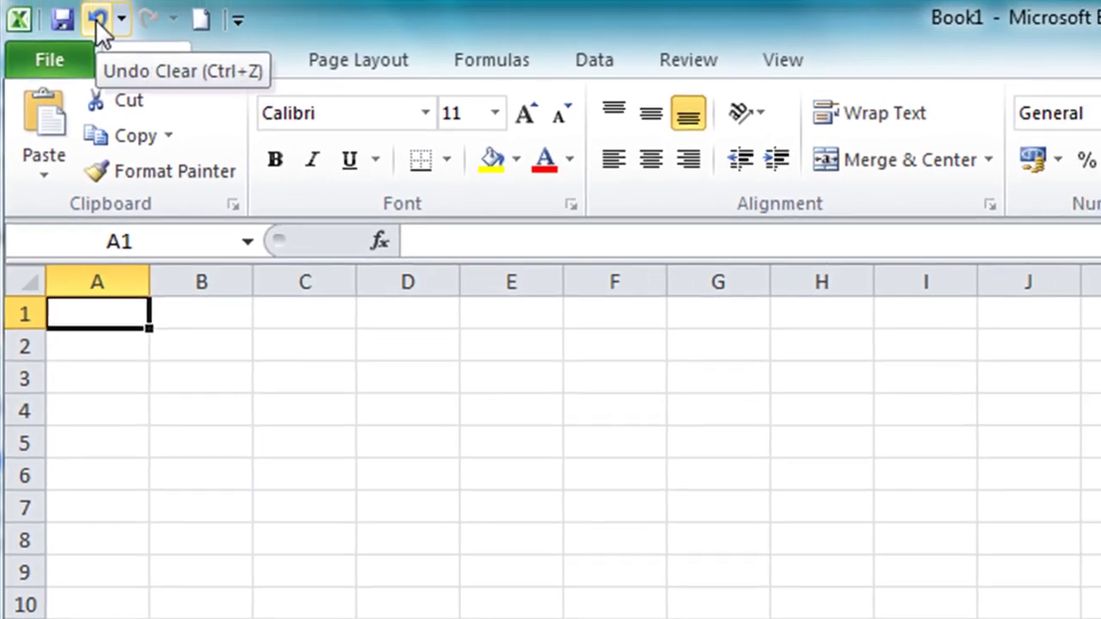
click(105, 1)
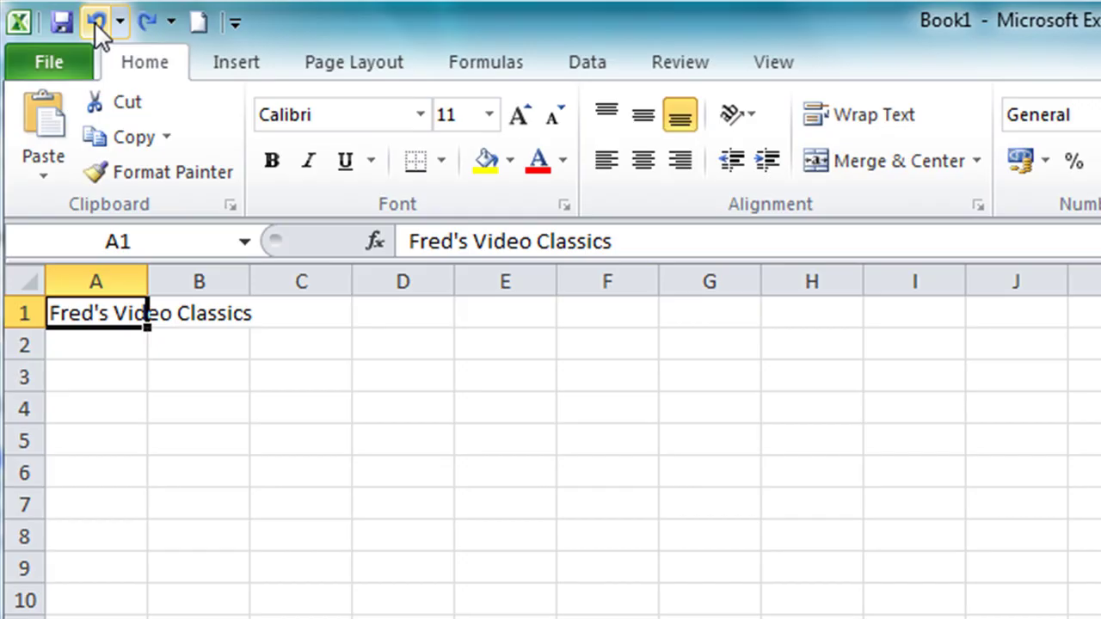
Enter the column headings Title, Rental Price, Rentals and Income in cells A2 to D2.
click(96, 345)
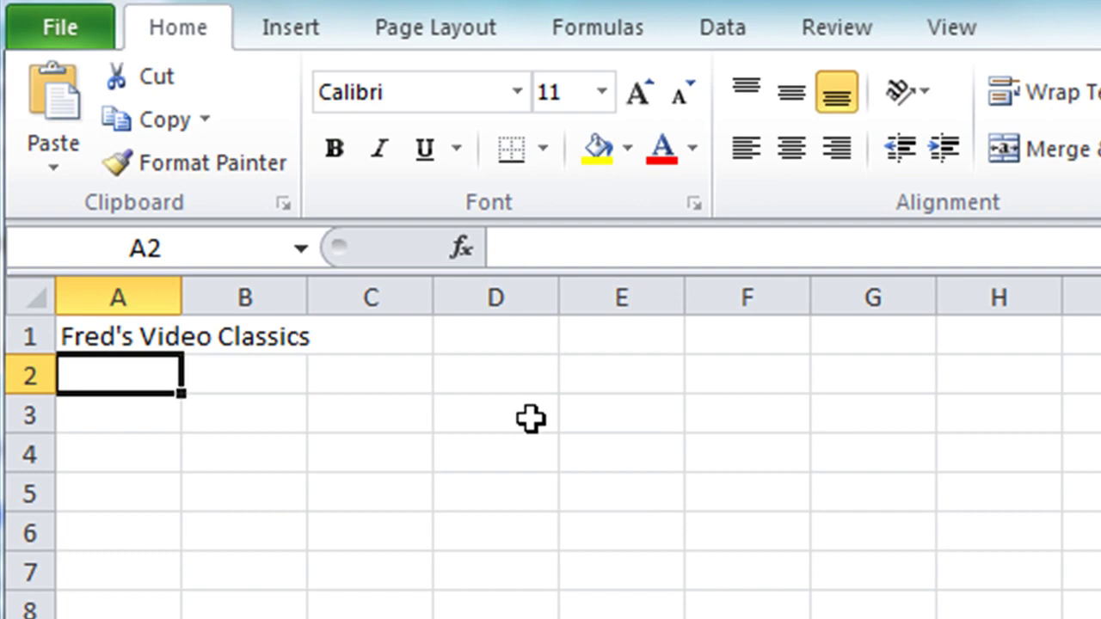
text(Title)
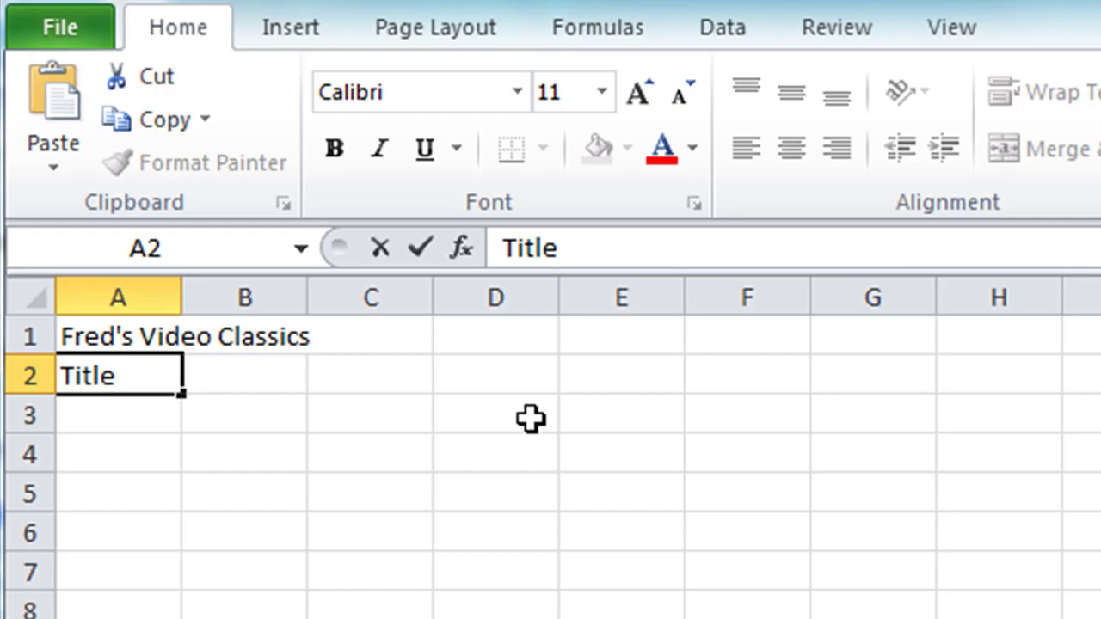
key(Tab)
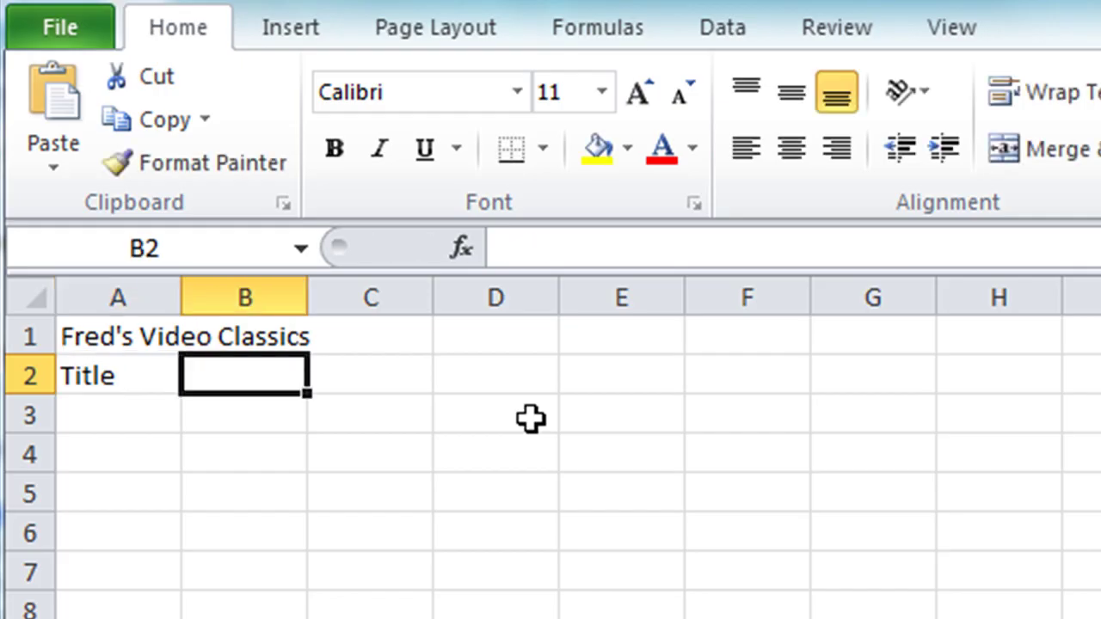
text(Ren)
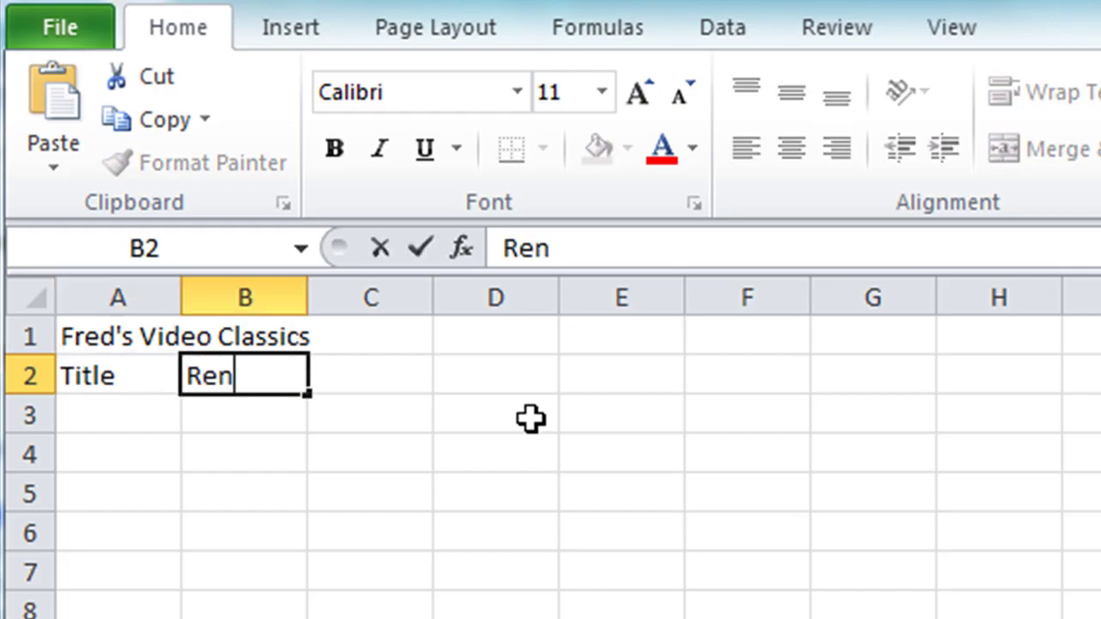
text(tal Price)
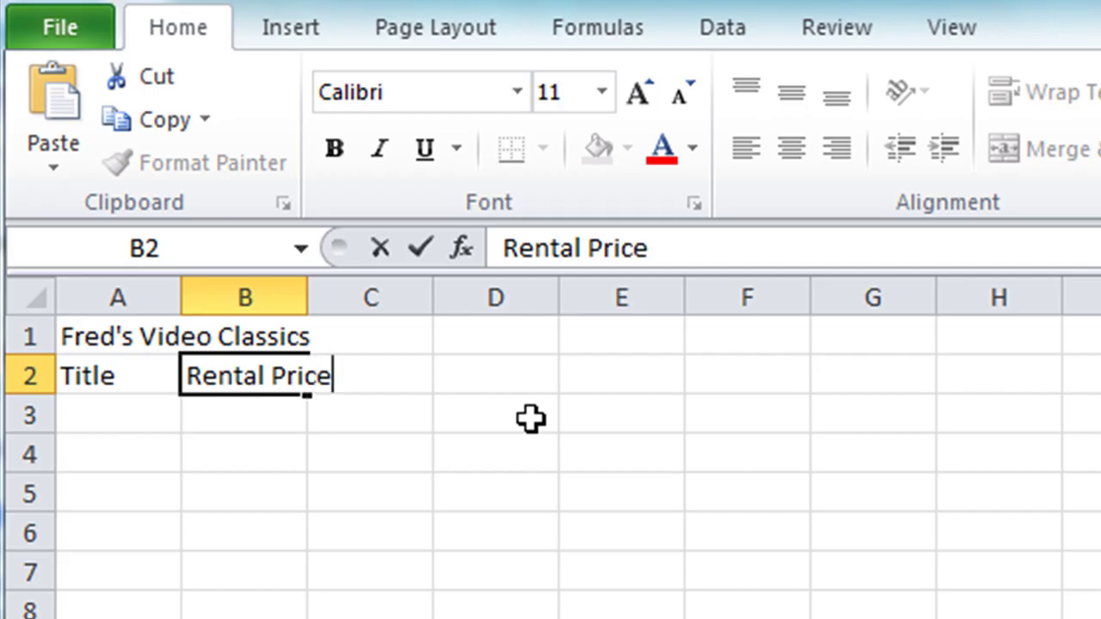
key(Tab)
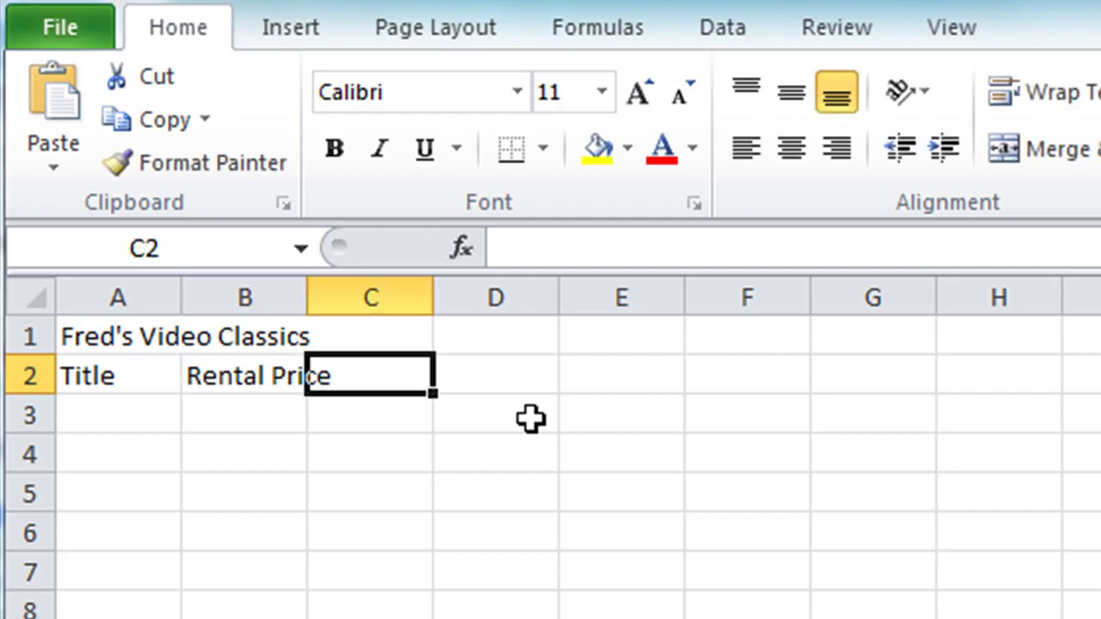
text(Rentals)
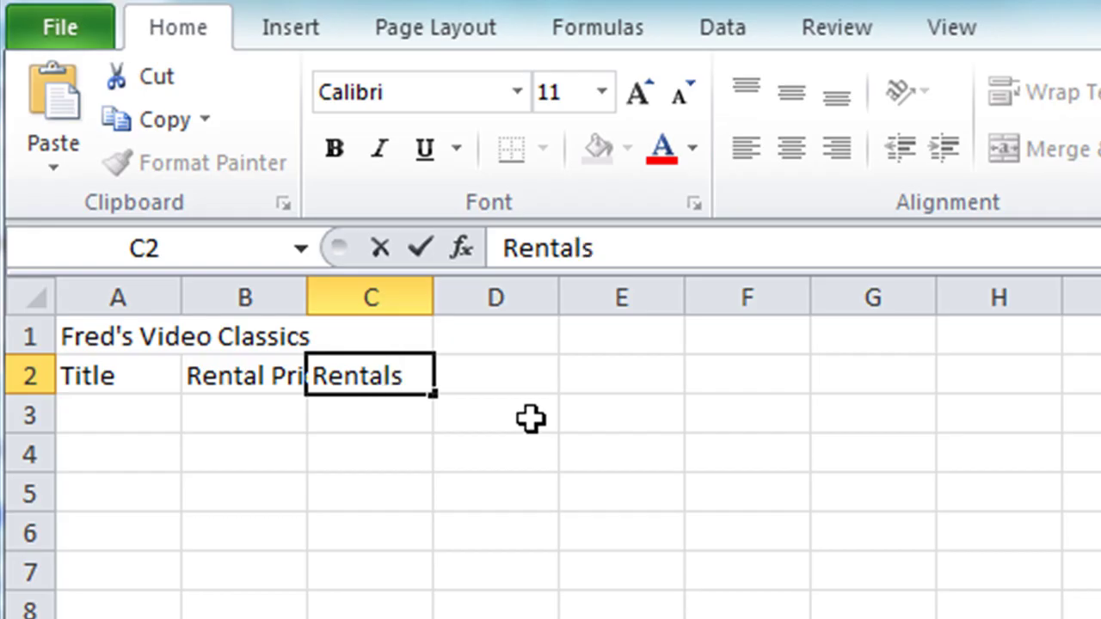
key(Tab)
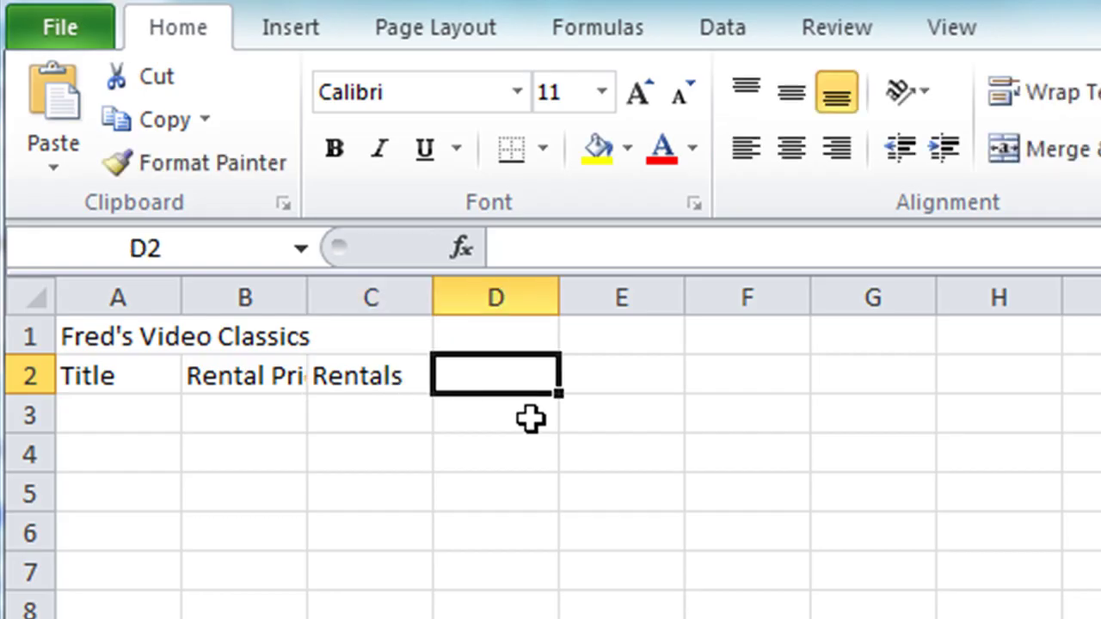
text(Income)
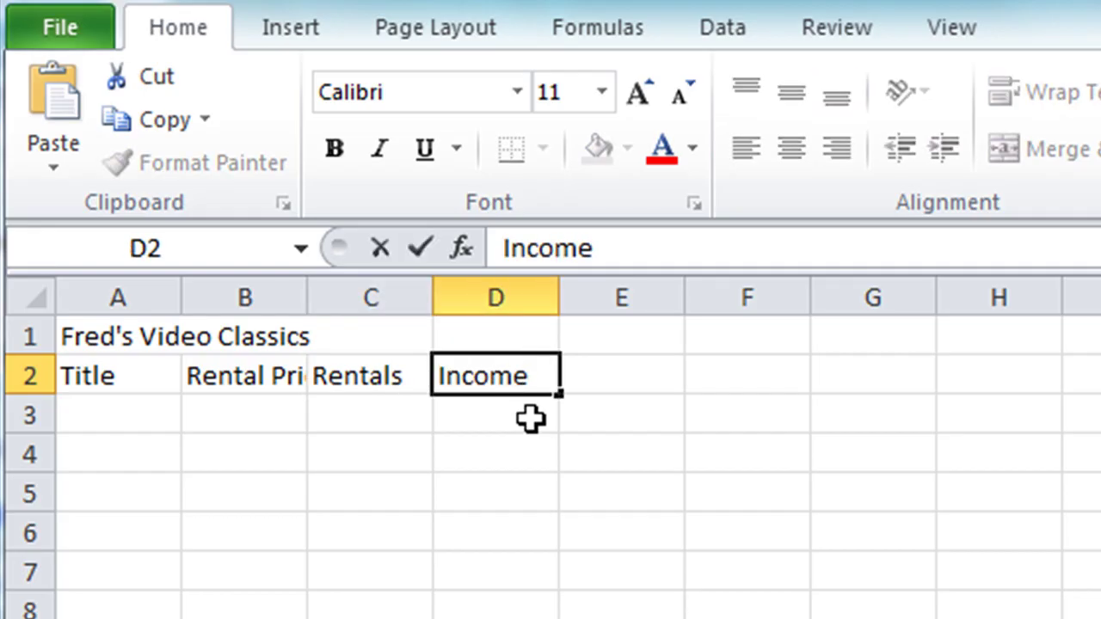
key(Return)
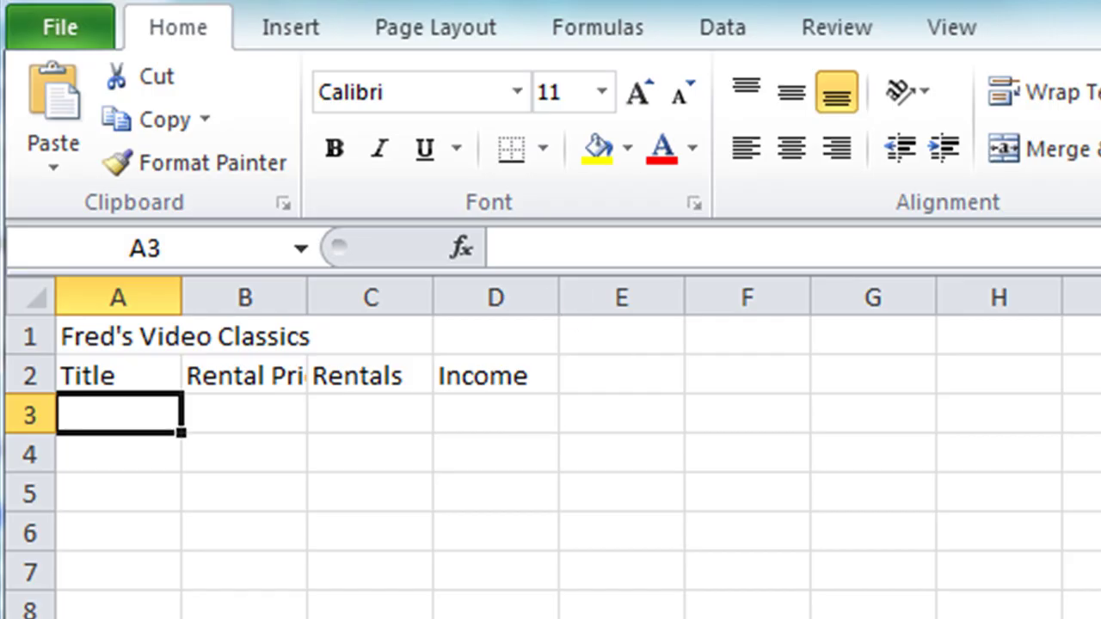
Enter the film titles 2001: A Space Odyssey, Ben Hur, Citizen Kane and Godfather in cells A3 to A6.
text(2001: )
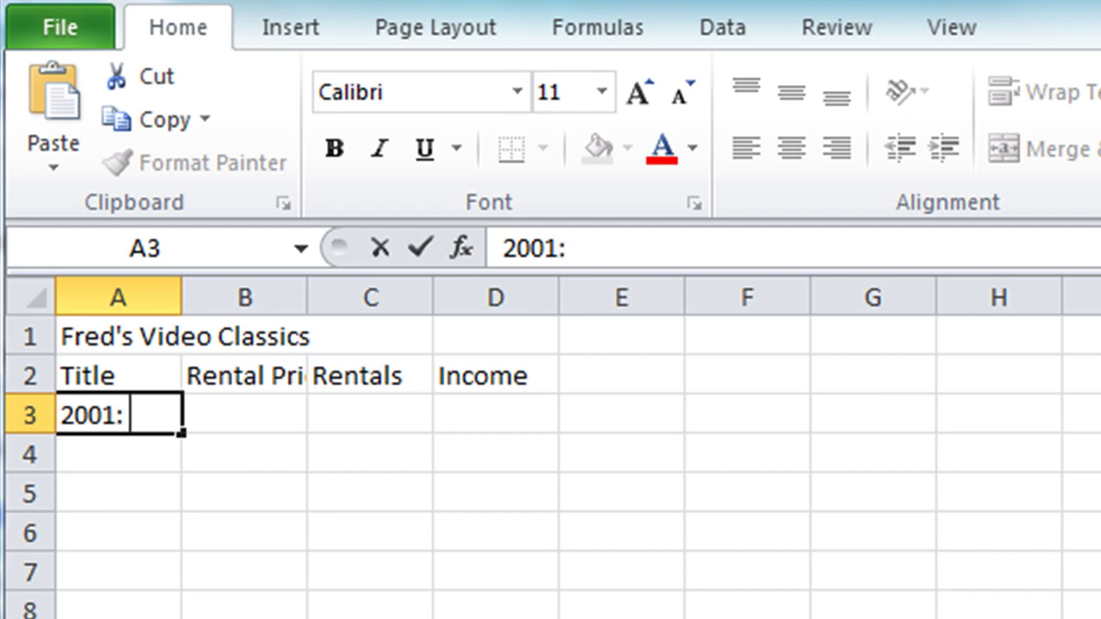
text(A Space O)
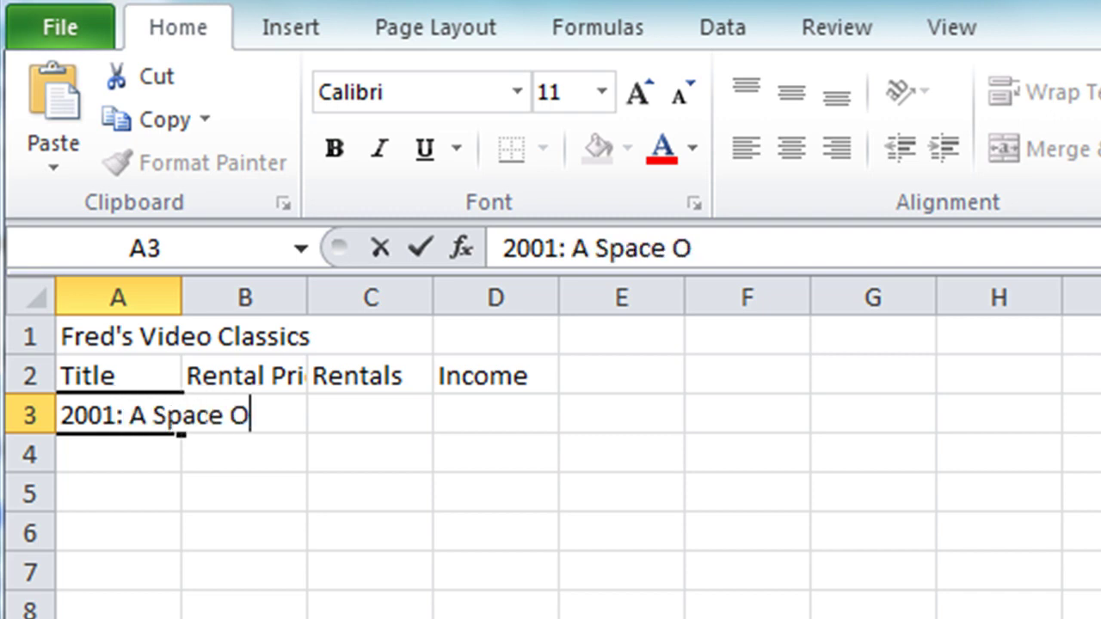
text(dyssey)
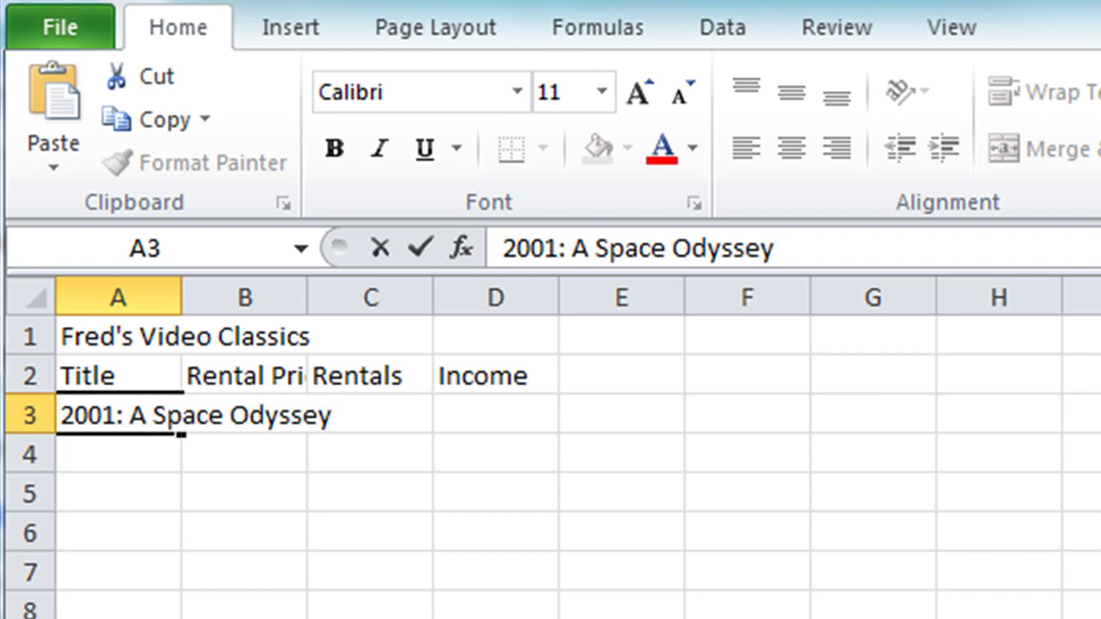
key(Return)
text(Ben Hur)
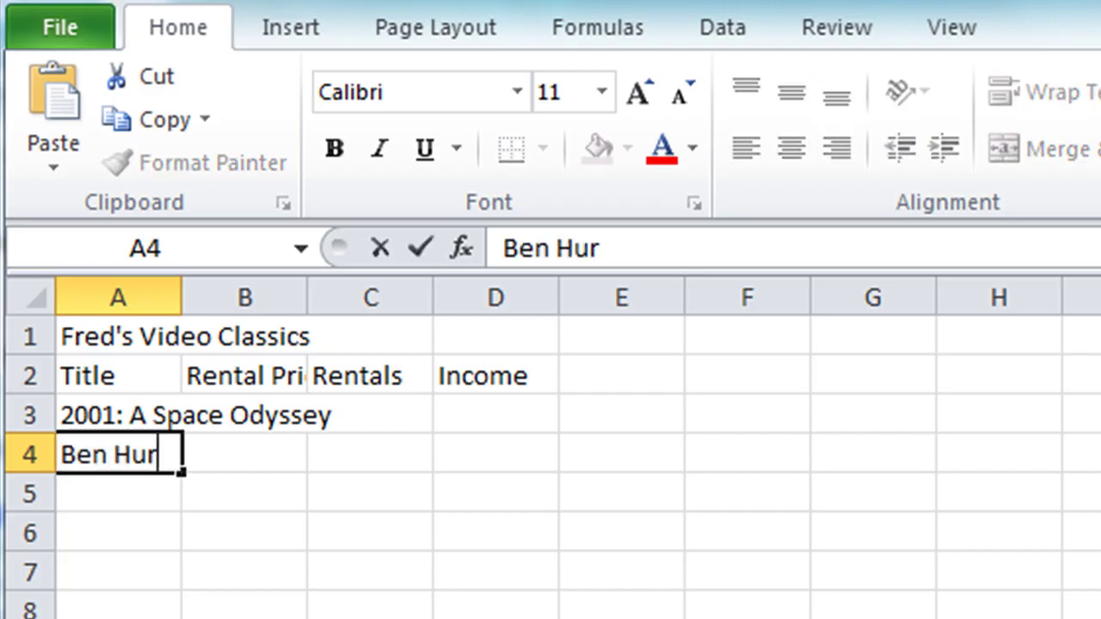
key(Return)
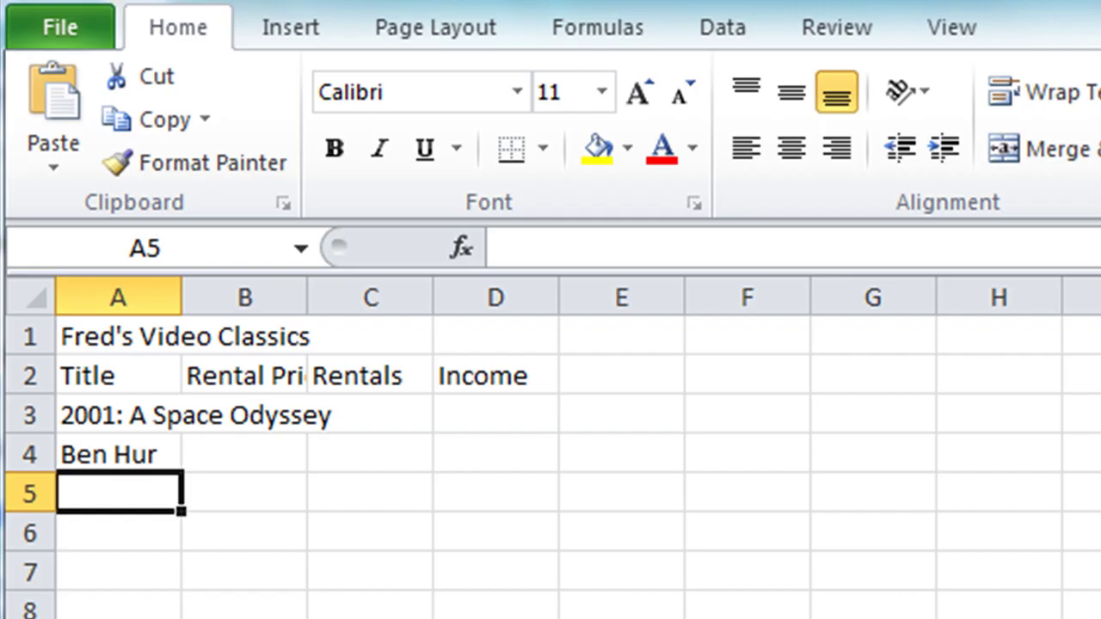
text(Citi)
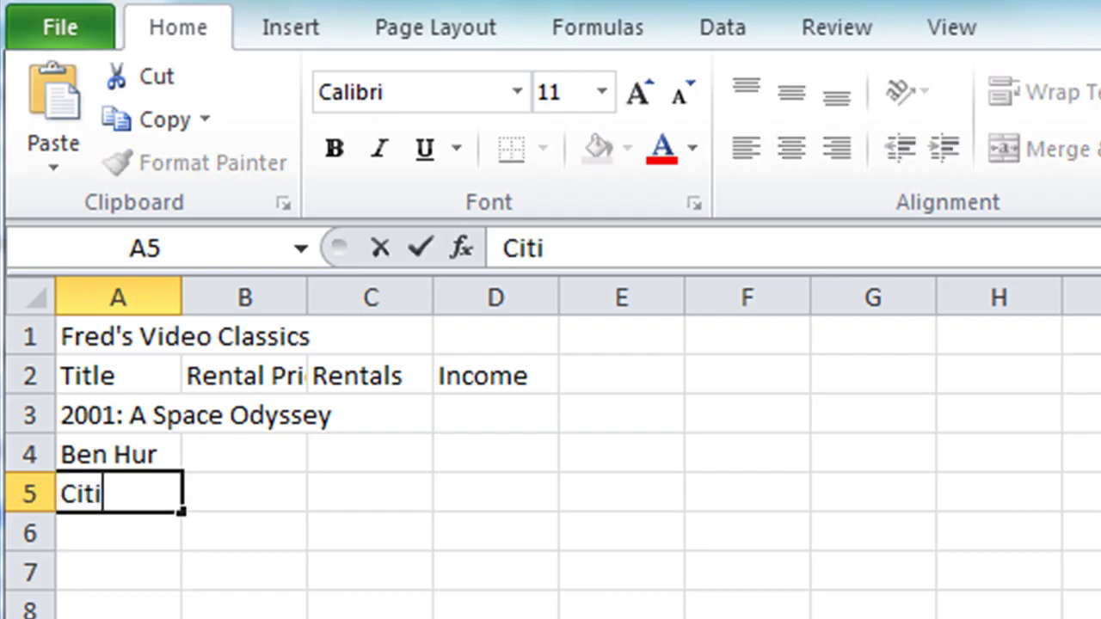
text(zen Kane)
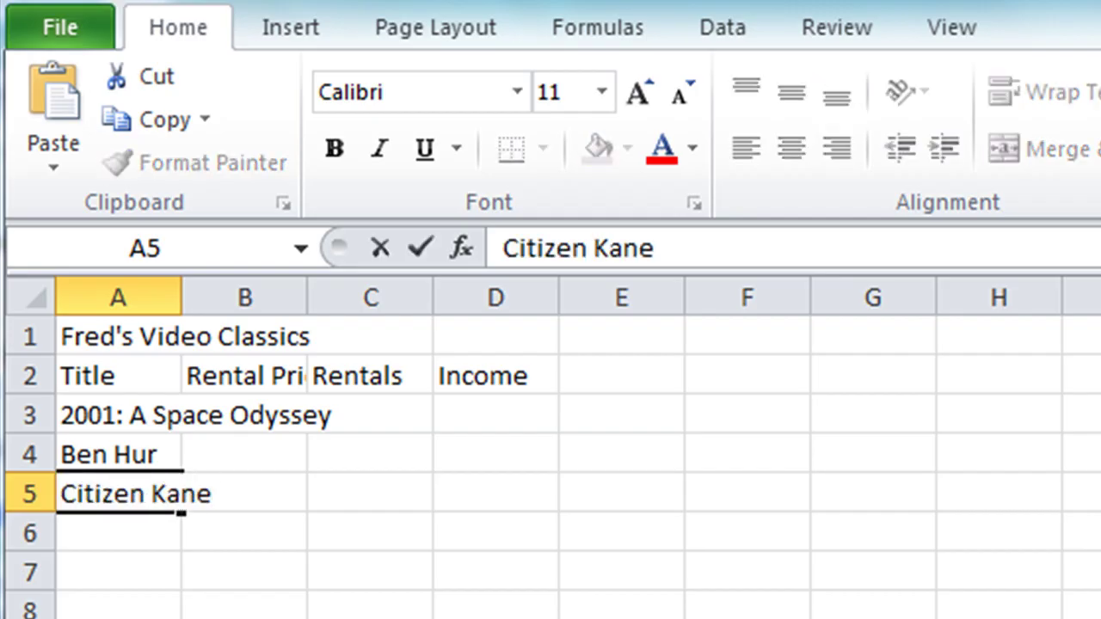
key(Return)
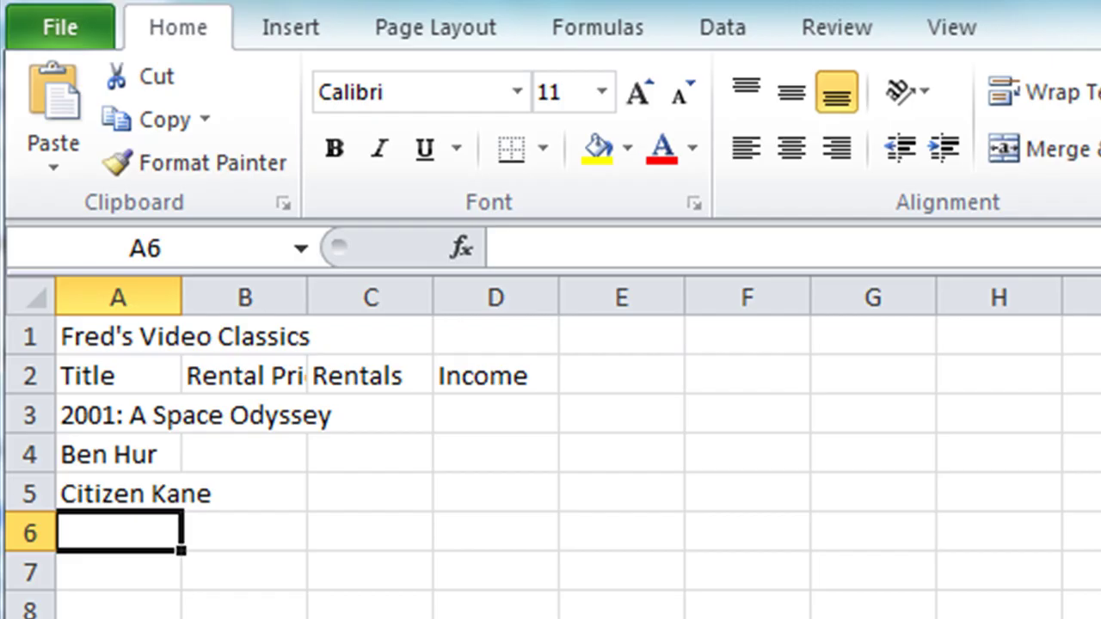
text(Godfather)
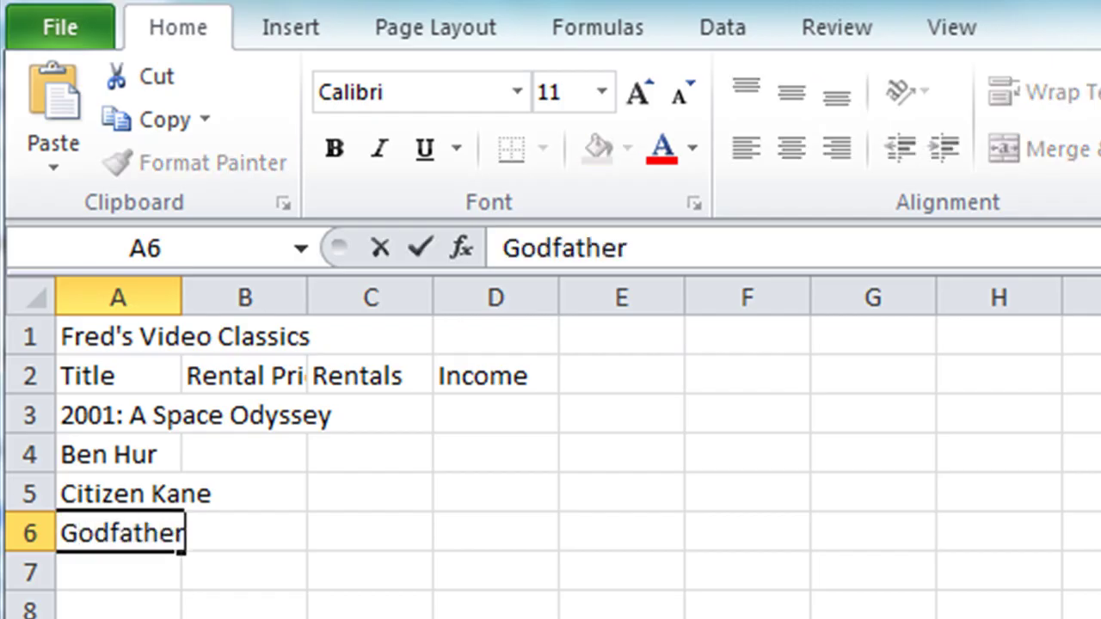
key(Return)
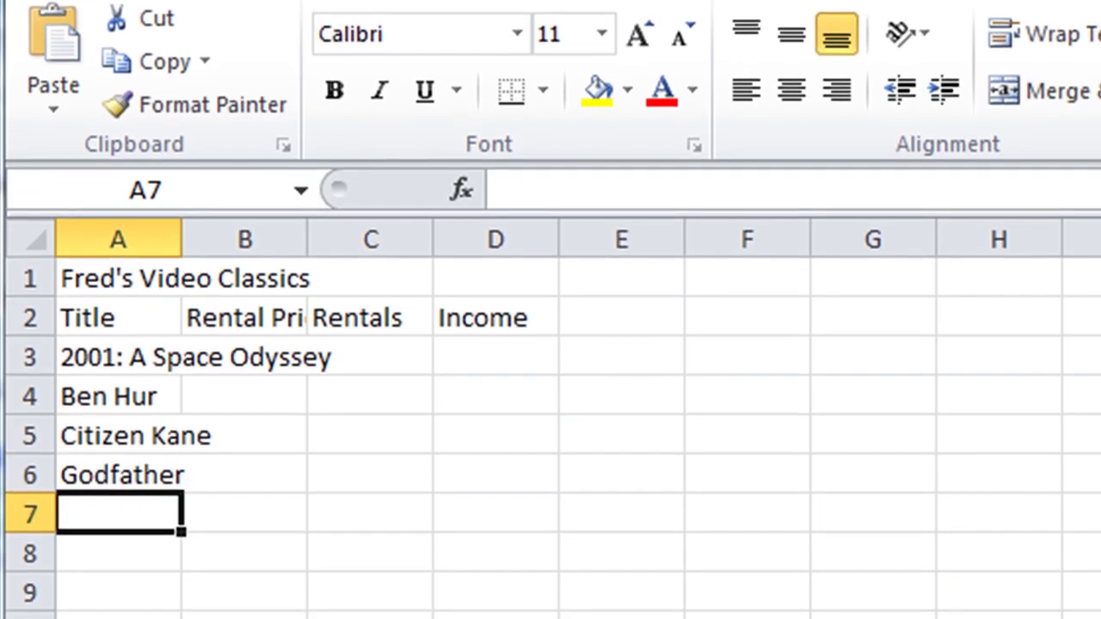
Fill cell A7 with Citizen Kane by accepting the automatic completion of the letter C.
text(Citizen Kane)
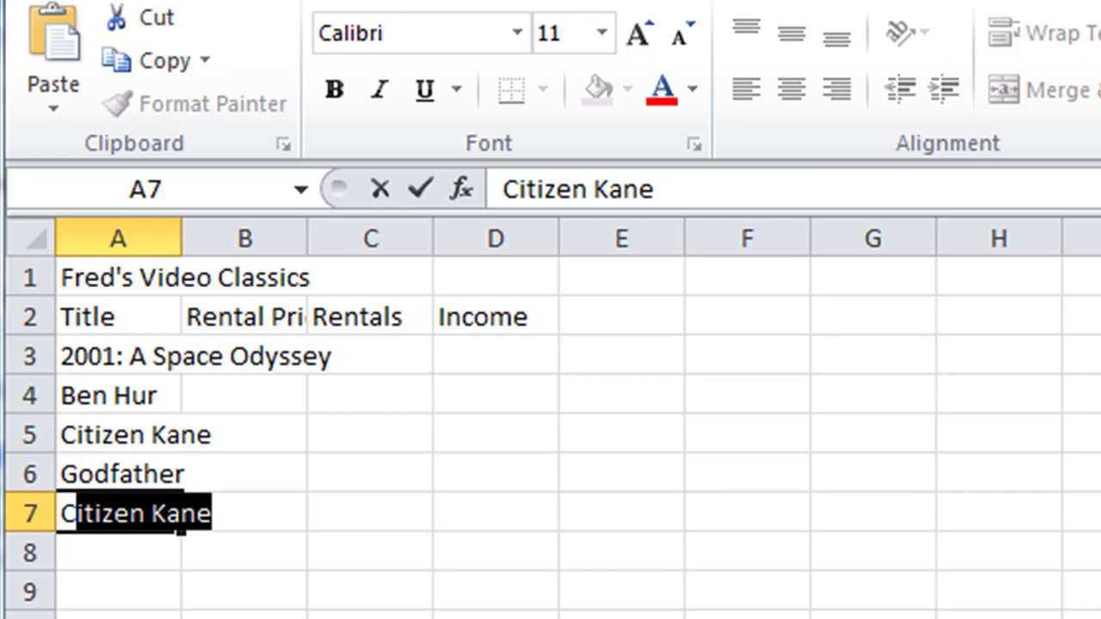
key(Return)
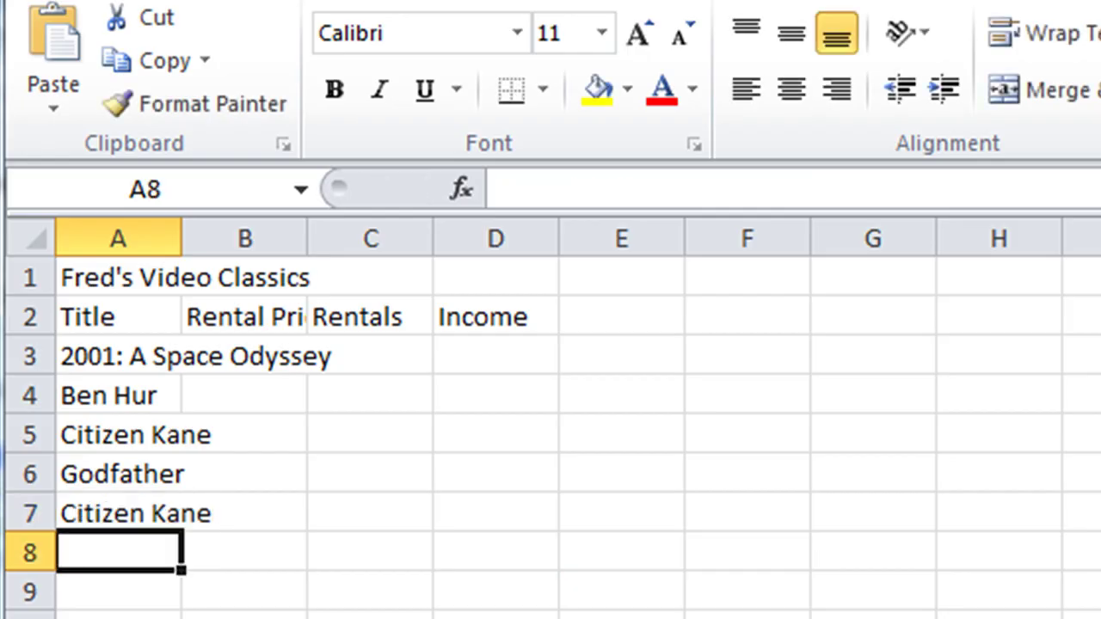
Replace the entry in cell A7 with the film title Casablanca.
key(Up)
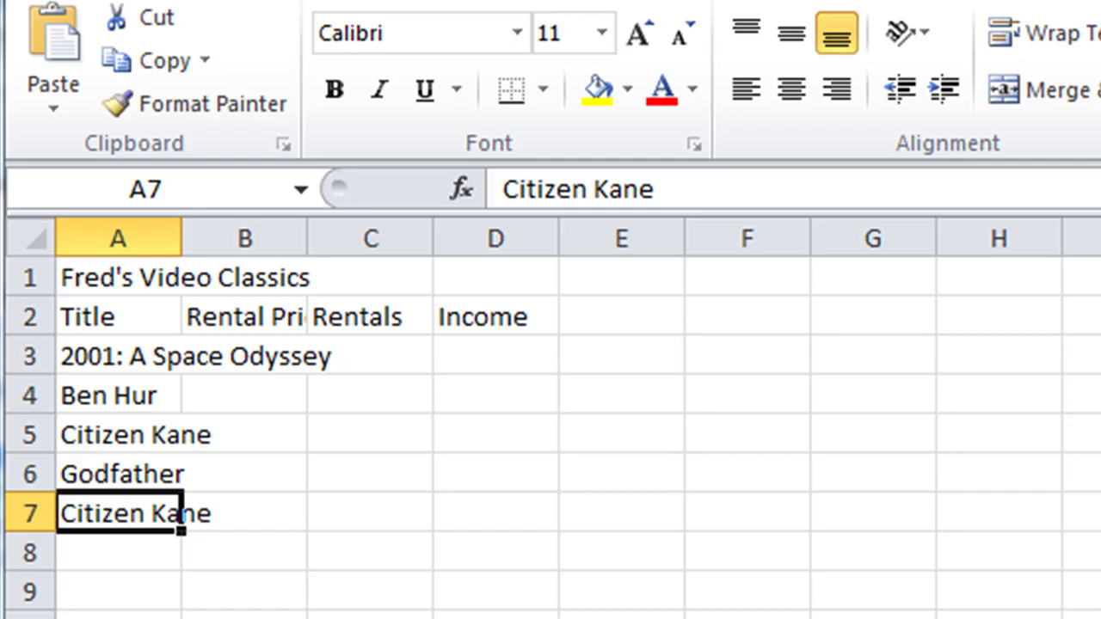
text(C)
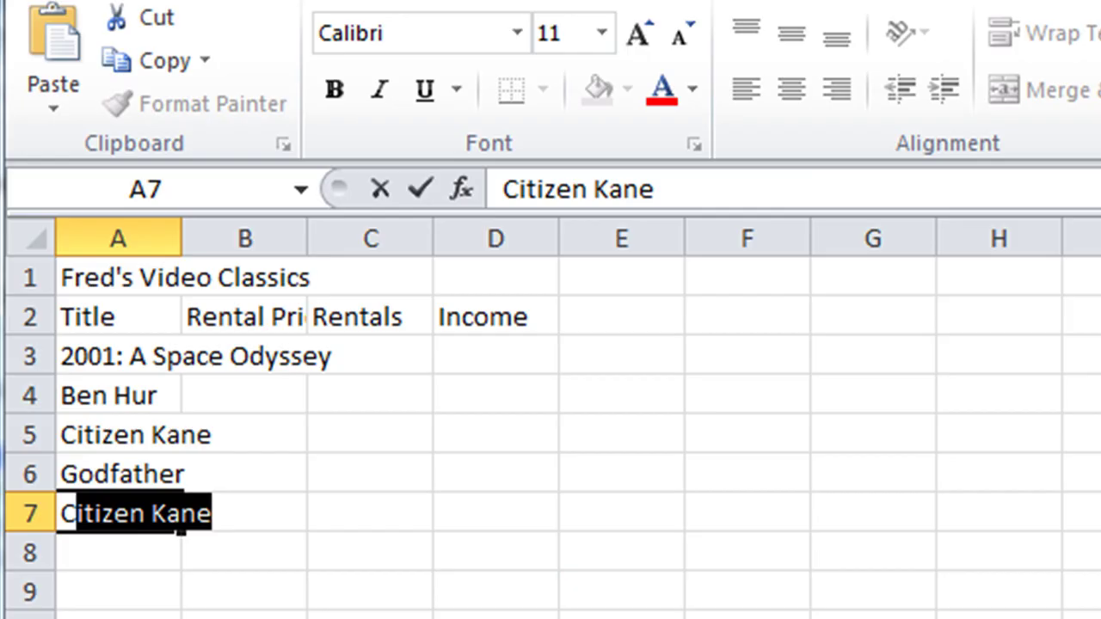
text(a)
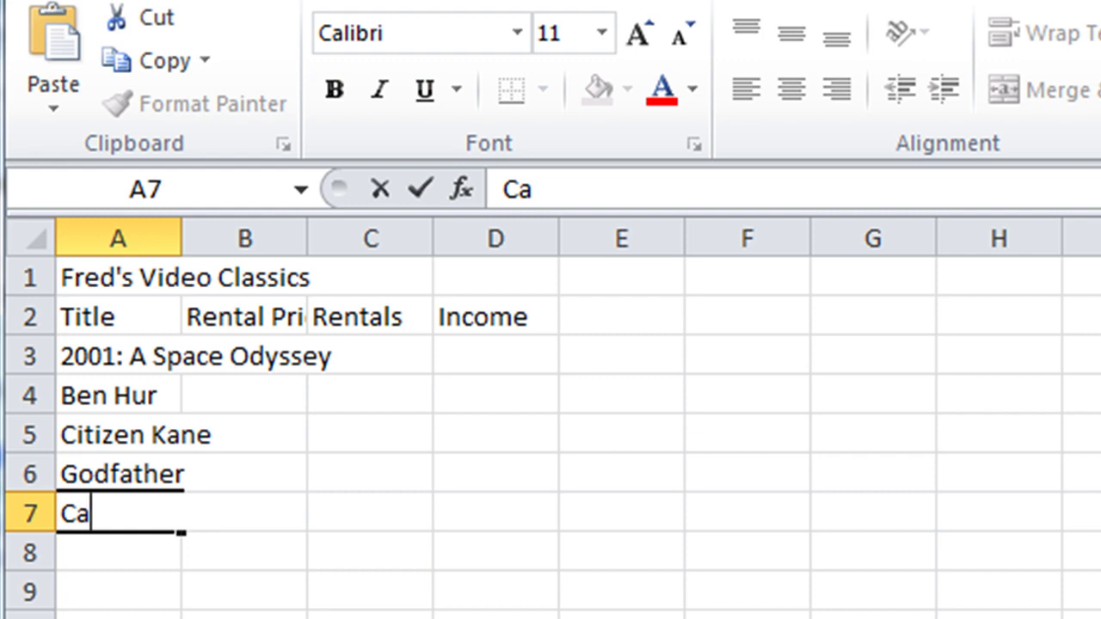
text(sabl)
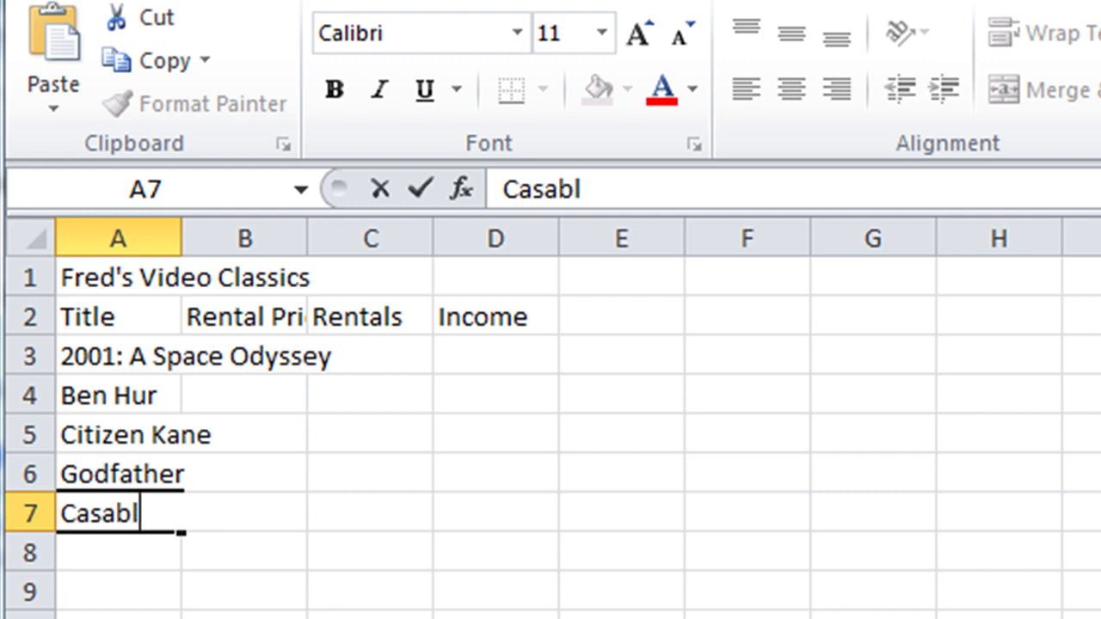
text(anca)
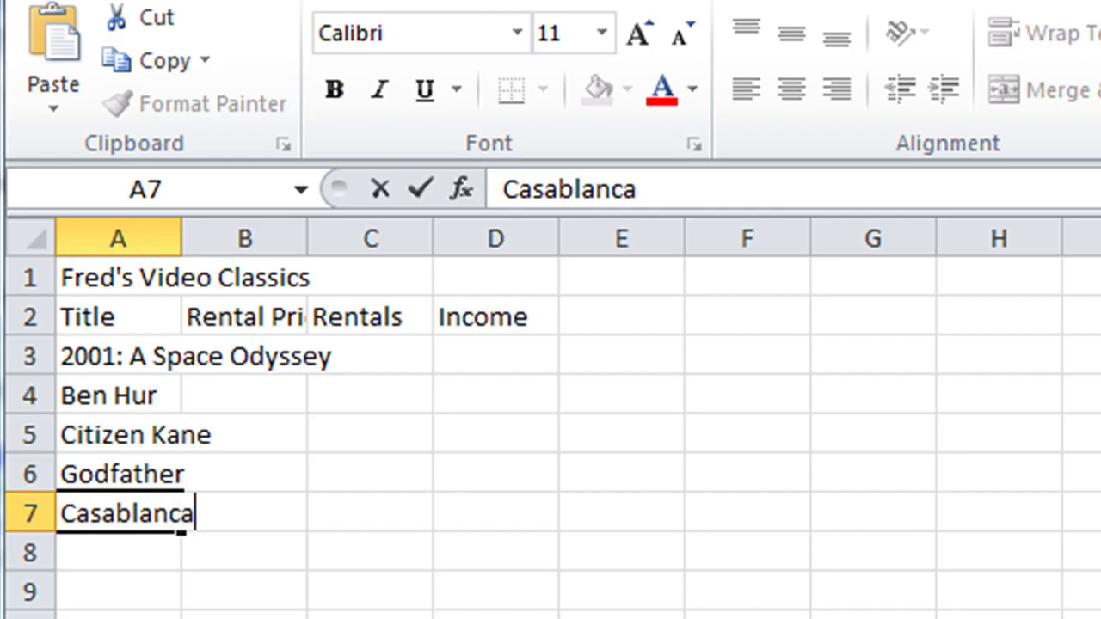
key(Return)
Enter the film titles Wizard of Oz and Rear Window in cells A8 and A9.
text(Wizard of )
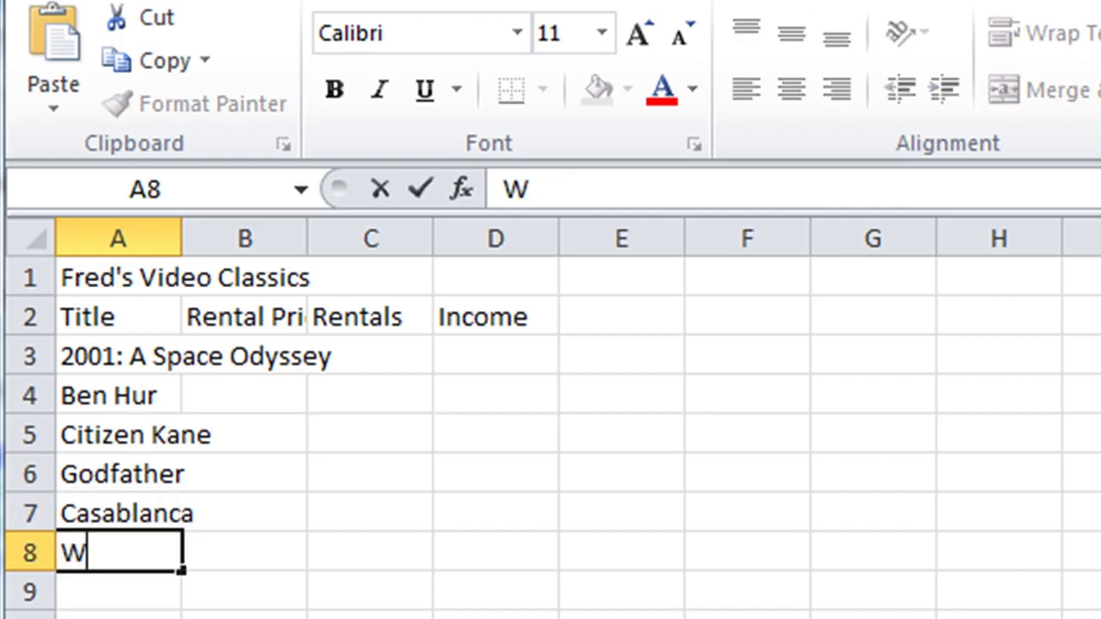
text(Oz)
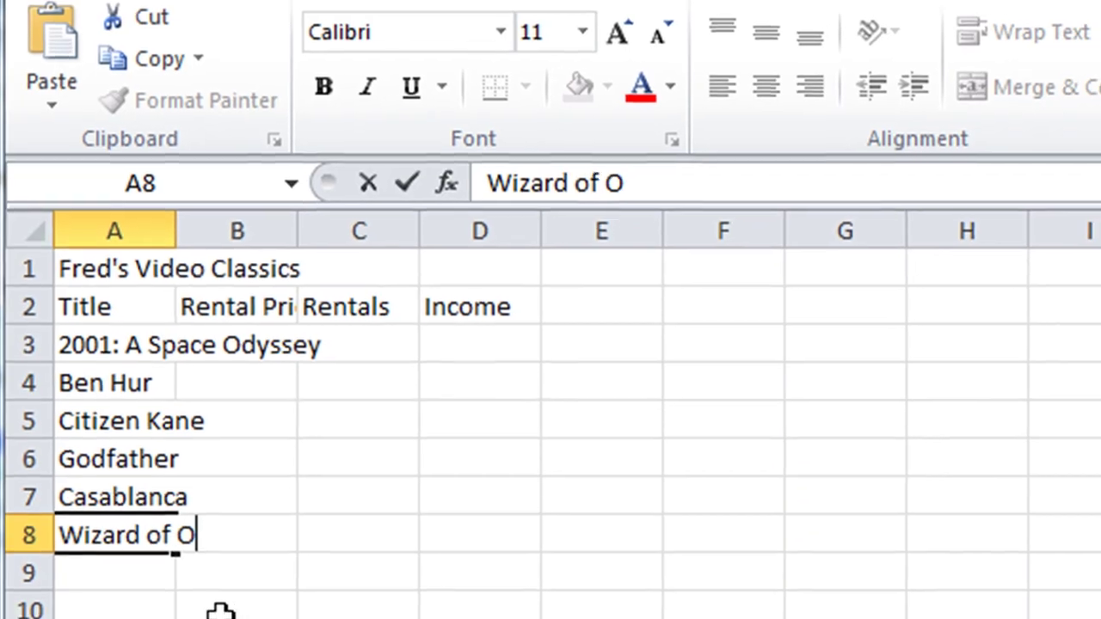
key(Return)
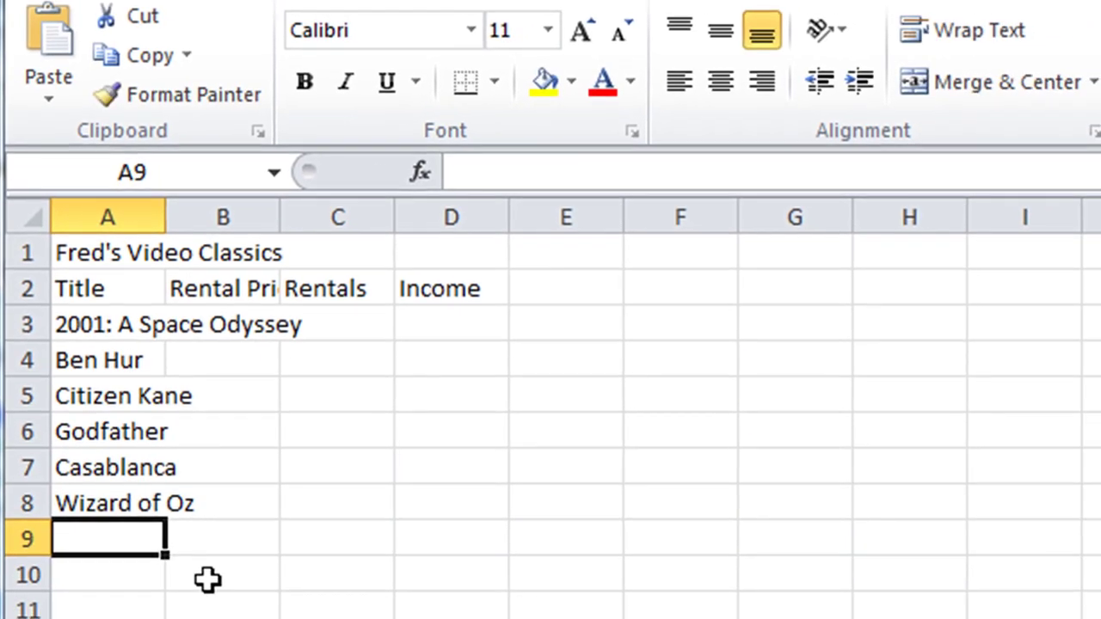
text(Rear Windo)
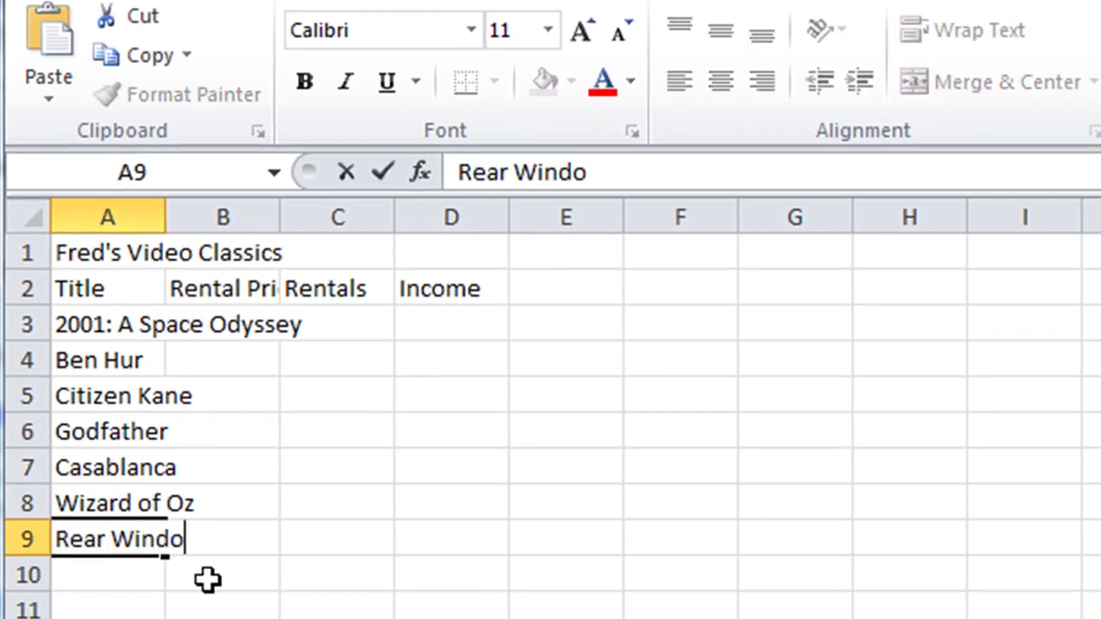
text(w)
key(Return)
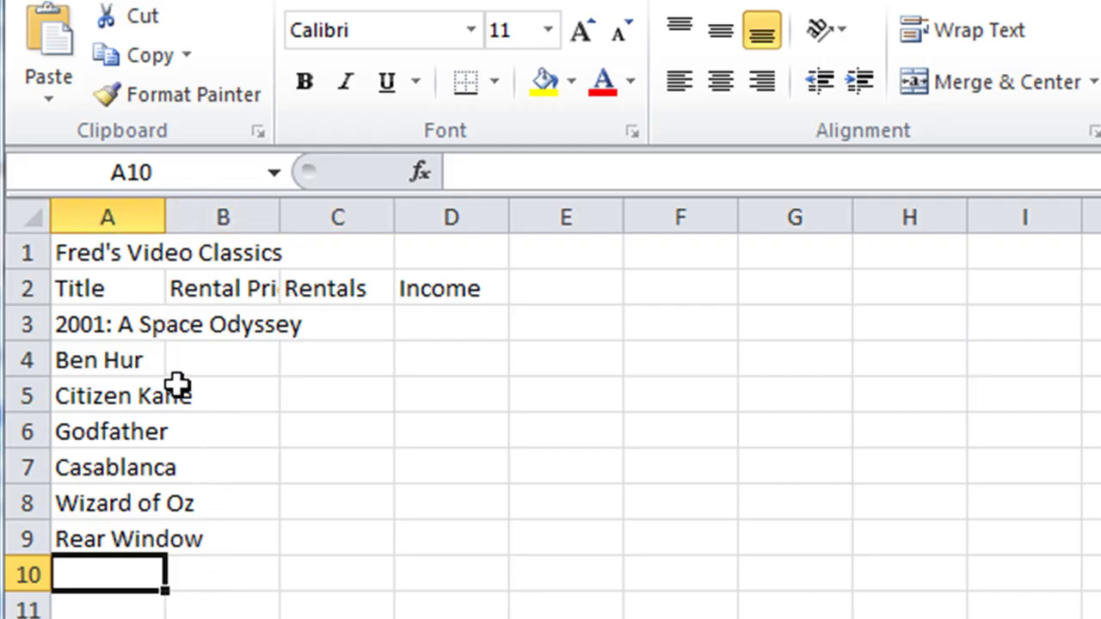
Auto-fit the width of column A to its longest entry and select cell B3.
click(196, 282)
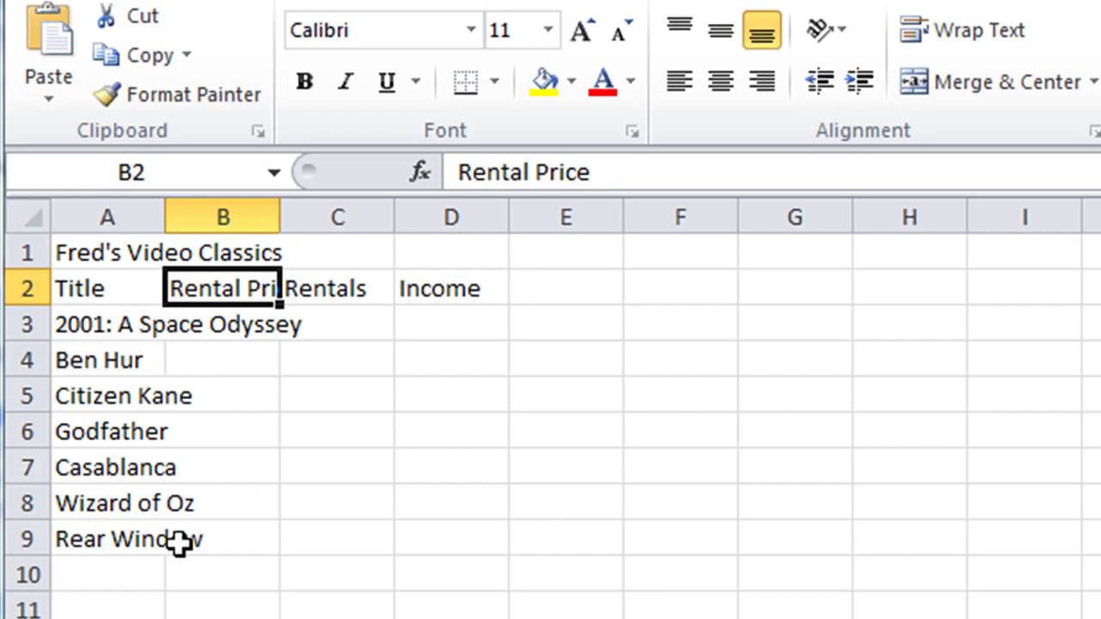
click(203, 389)
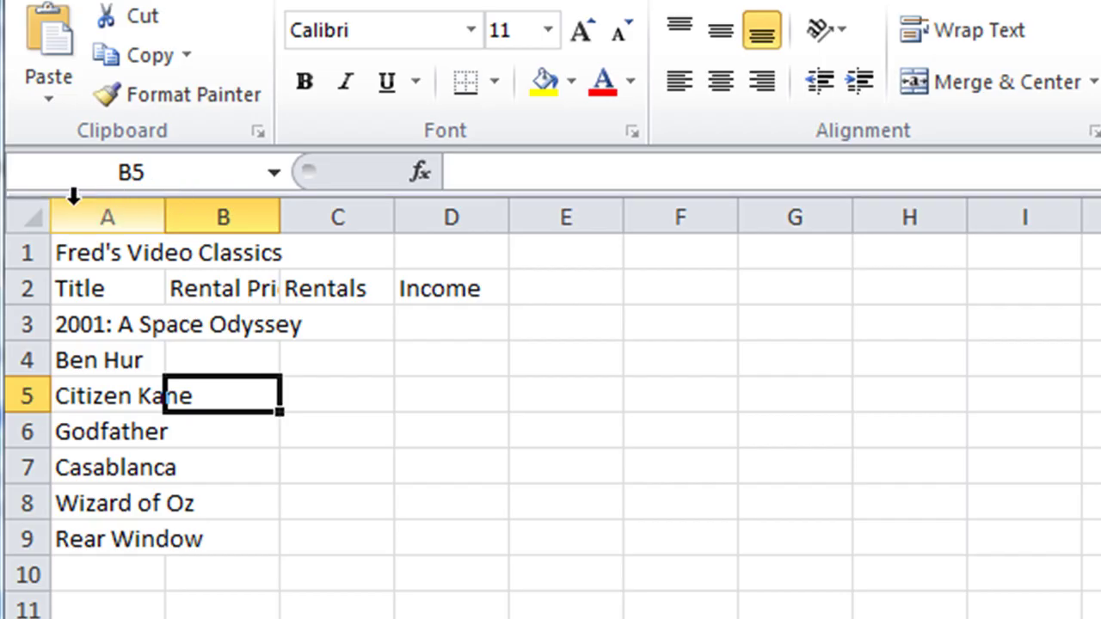
double_click(164, 217)
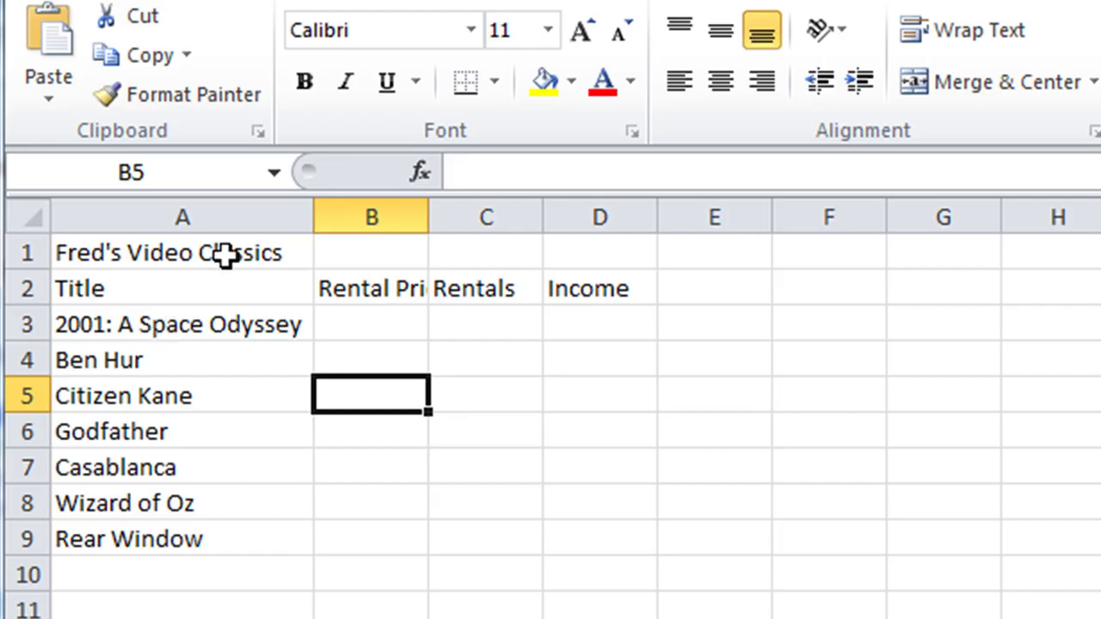
click(379, 321)
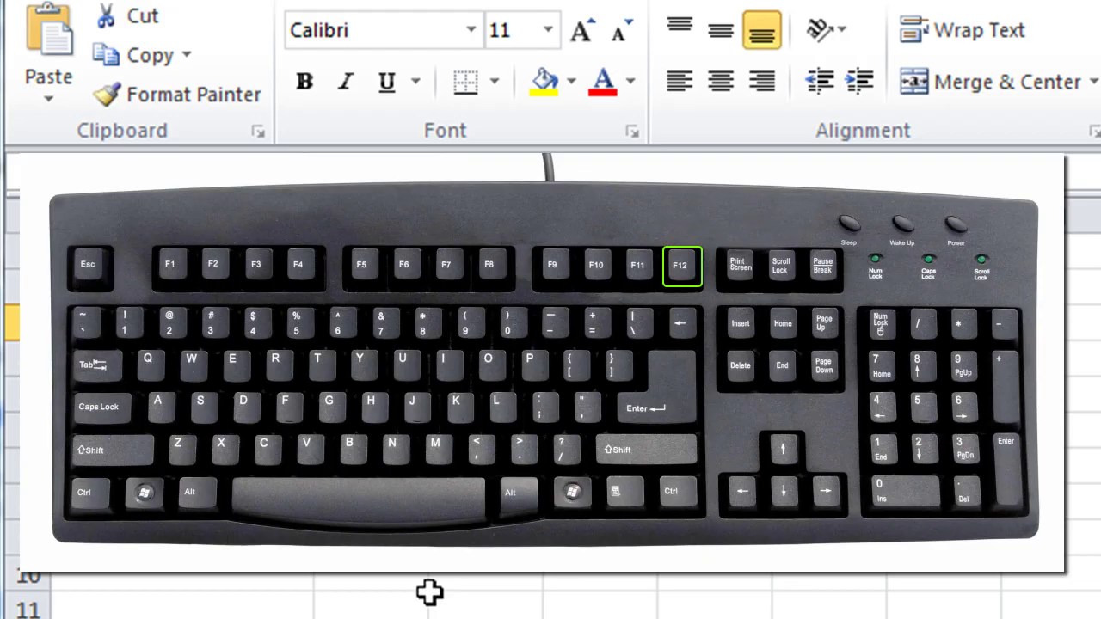
Save the workbook as "Fred's Video Classics" in the Excel 2010 Files folder, in Excel Workbook format.
key(F12)
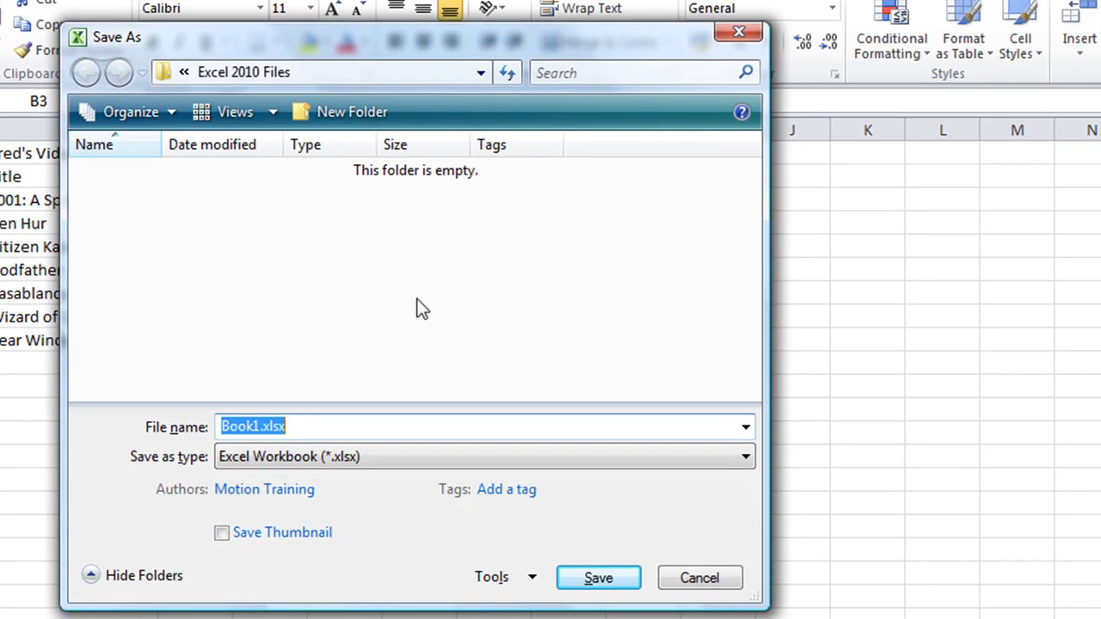
text(Fred)
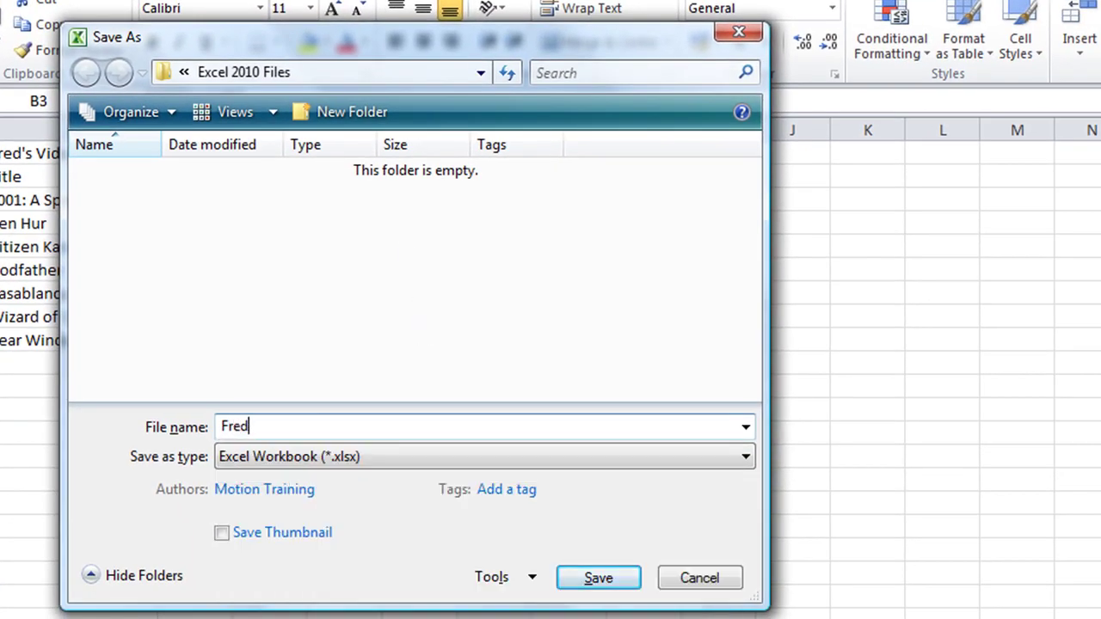
text('s Video Classics)
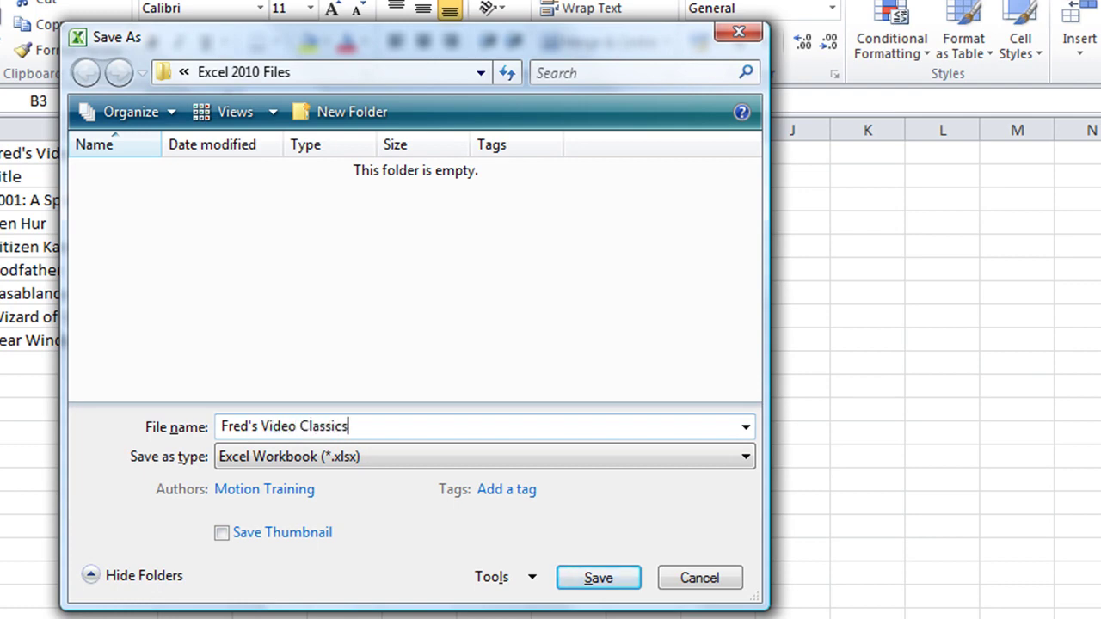
key(Return)
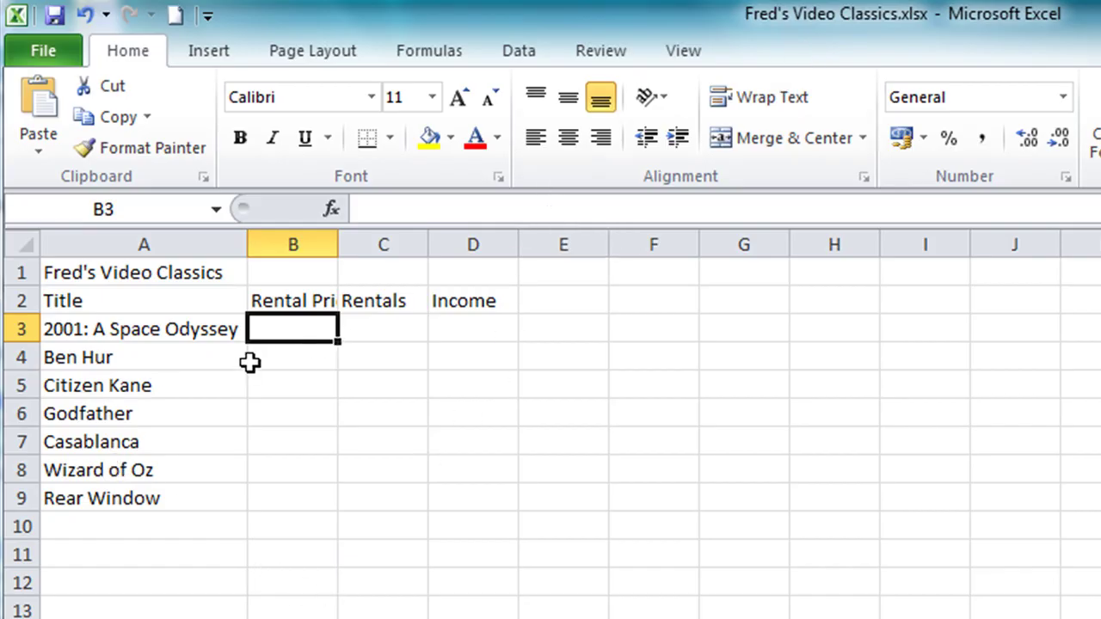
click(39, 50)
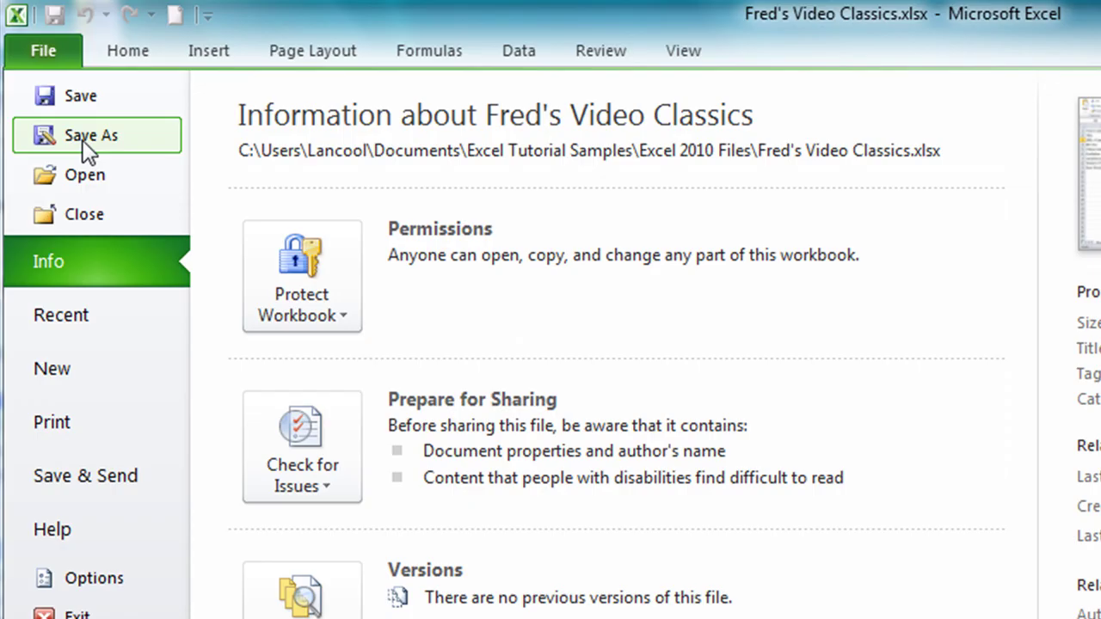
click(110, 54)
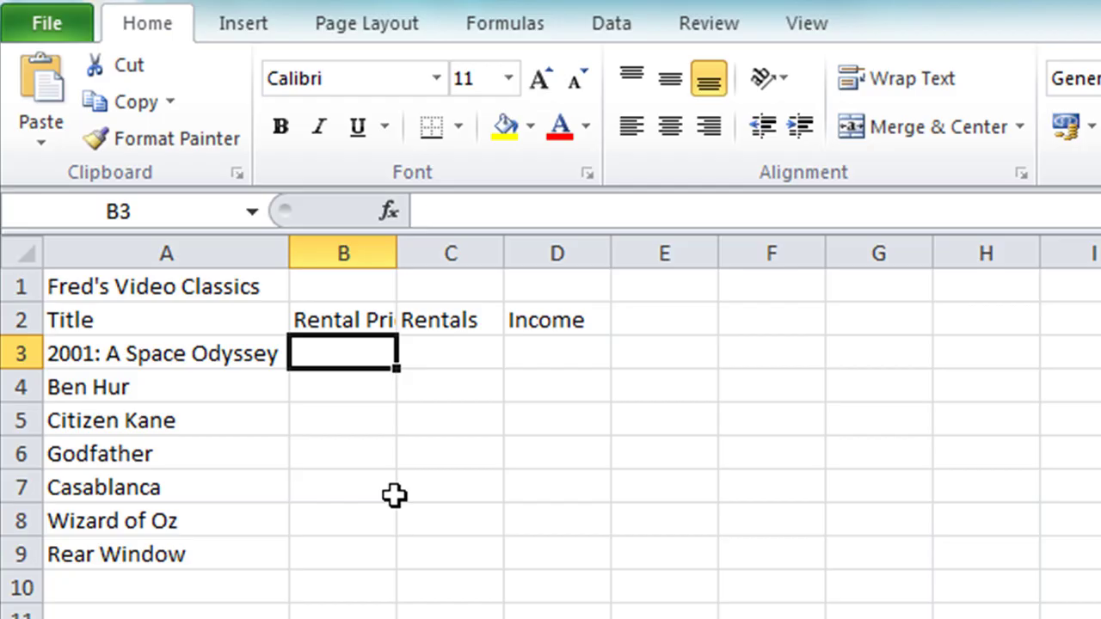
Enter a rental price of 1.95 and 5 rentals for 2001: A Space Odyssey in cells B3 and C3.
text(1.95)
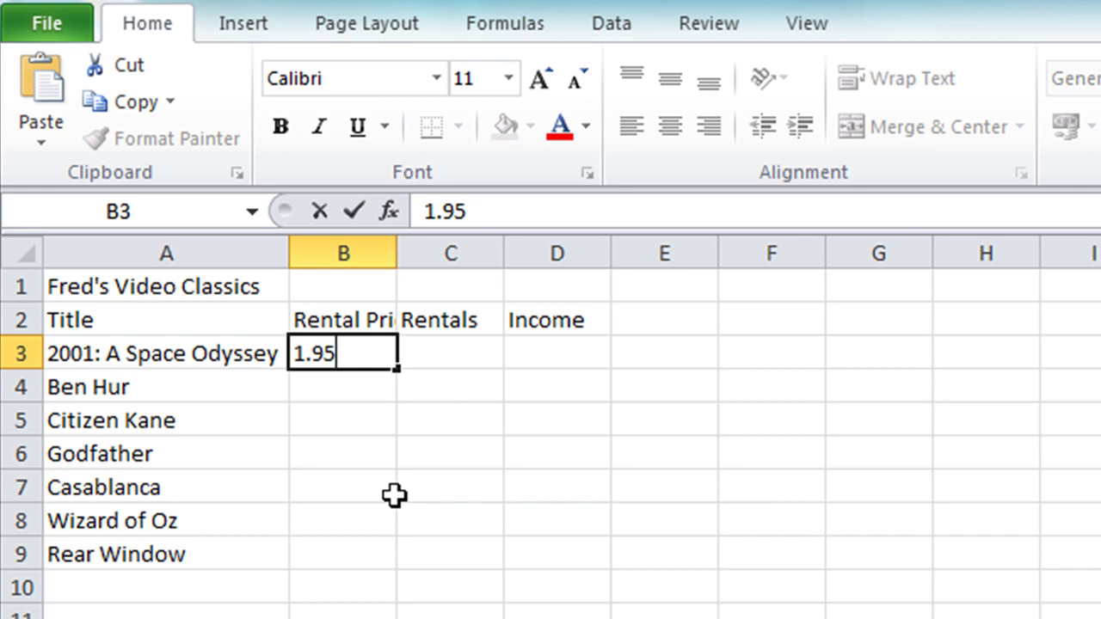
key(Tab)
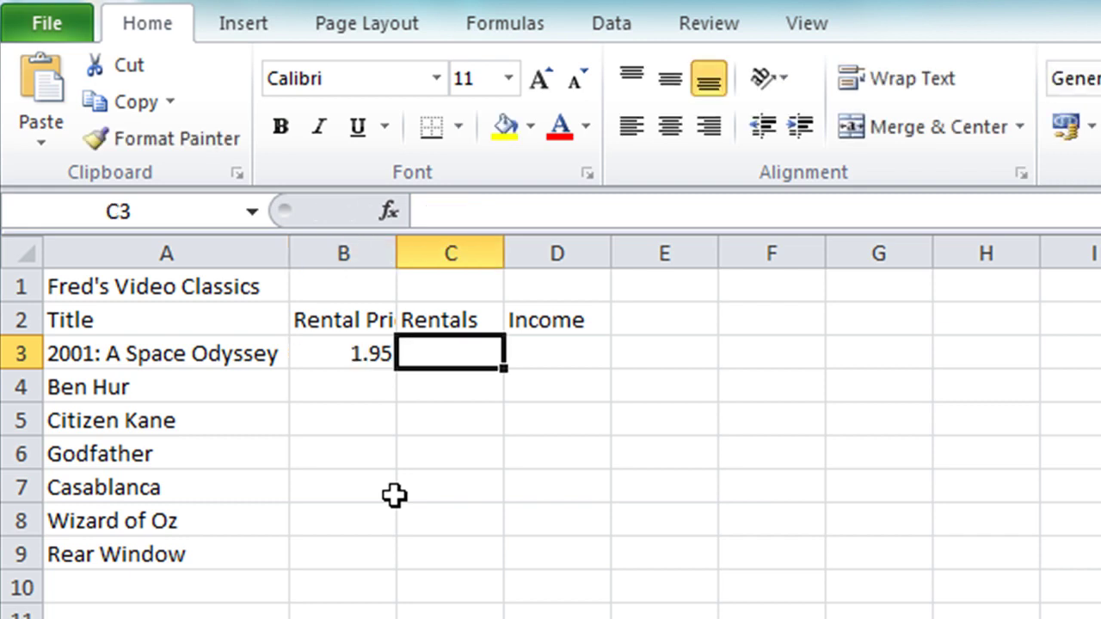
text(5)
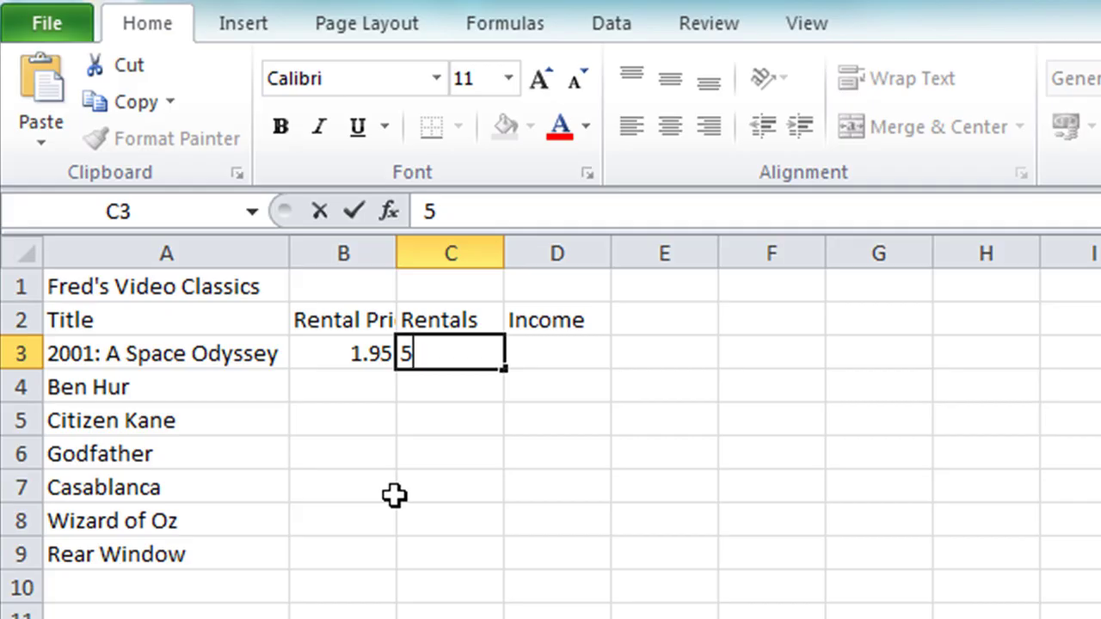
key(Return)
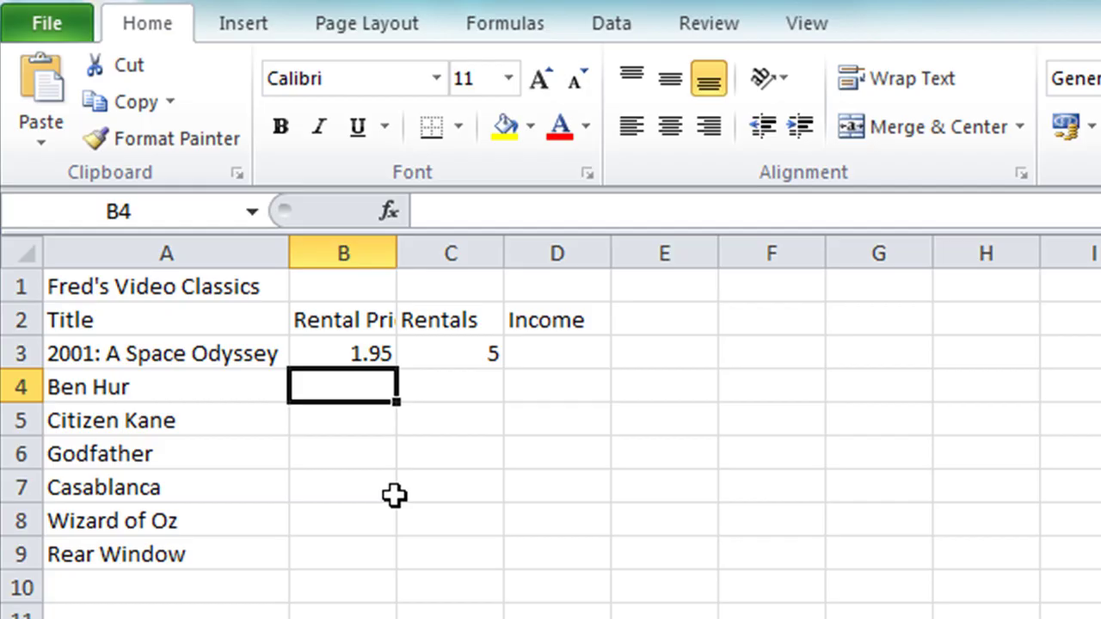
Enter a rental price of 2.50 and 9 rentals for Ben Hur in cells B4 and C4.
text(2.50)
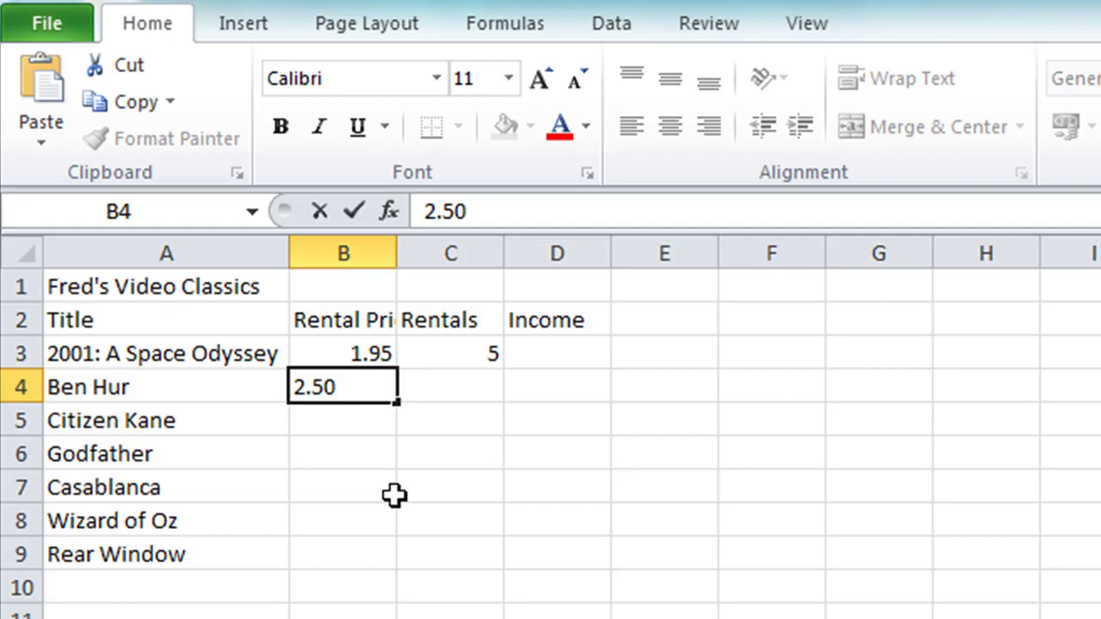
key(Tab)
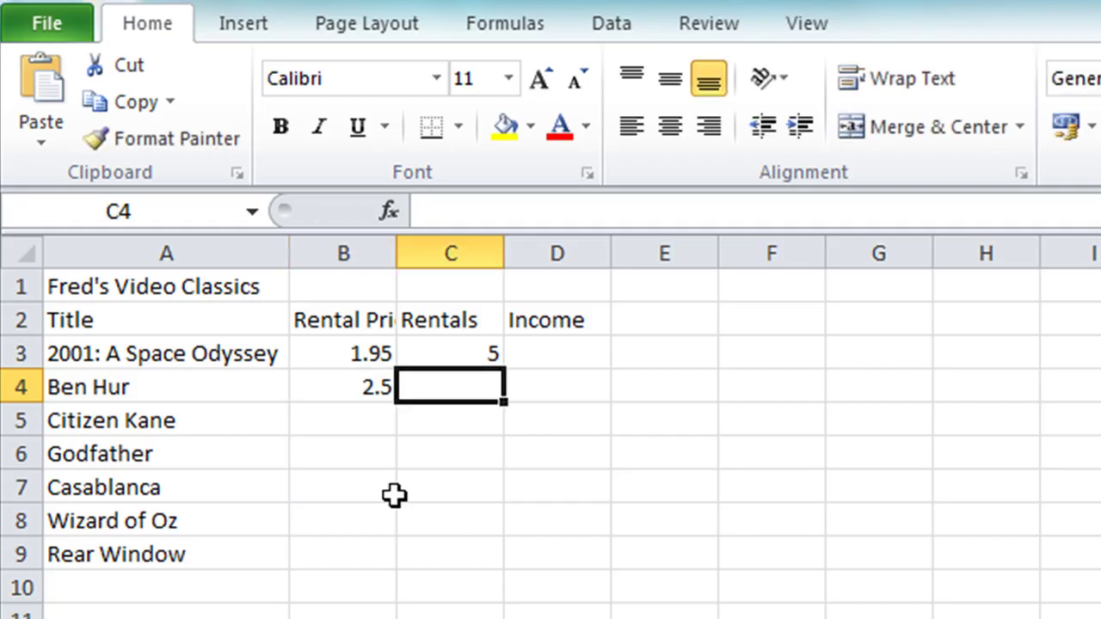
text(9)
key(Return)
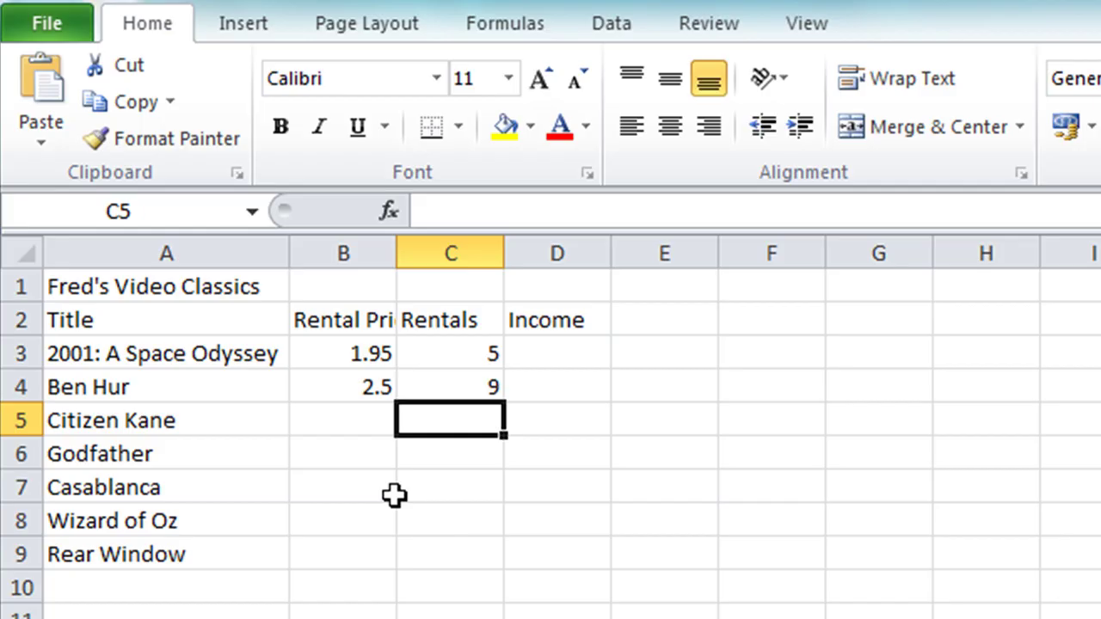
Enter a rental price of 1.50 and 12 rentals for Citizen Kane in cells B5 and C5.
key(Left)
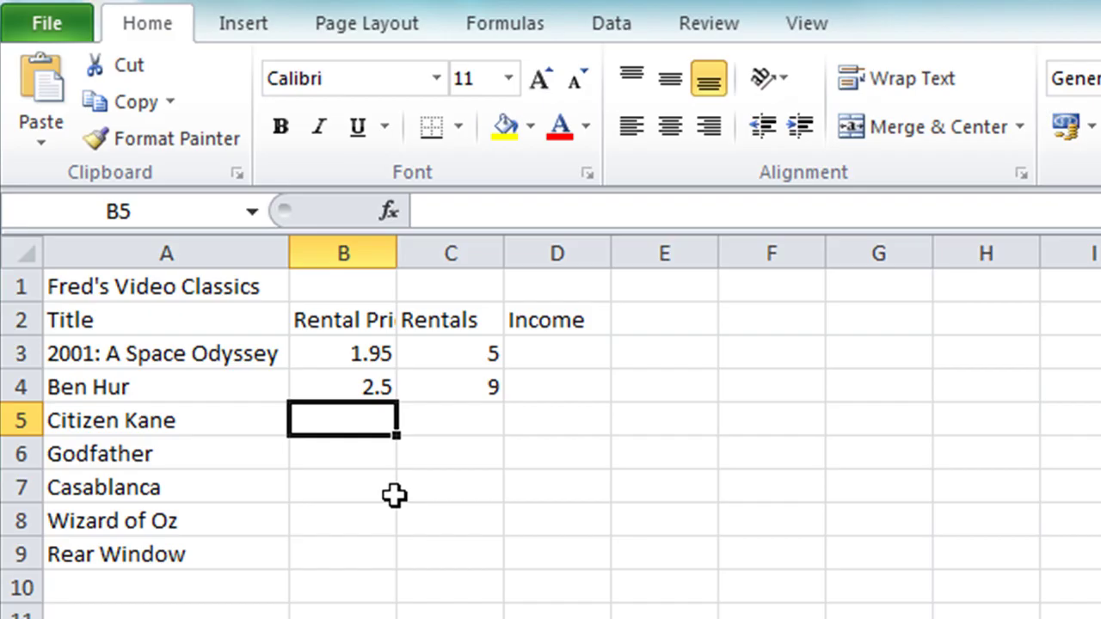
text(1.5)
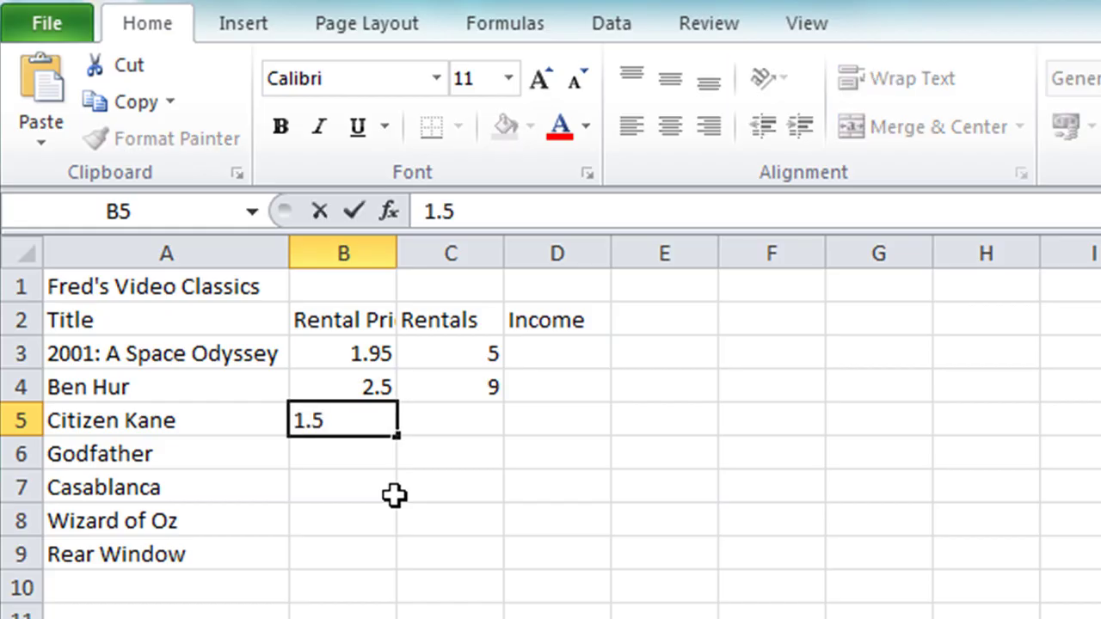
text(0)
key(Tab)
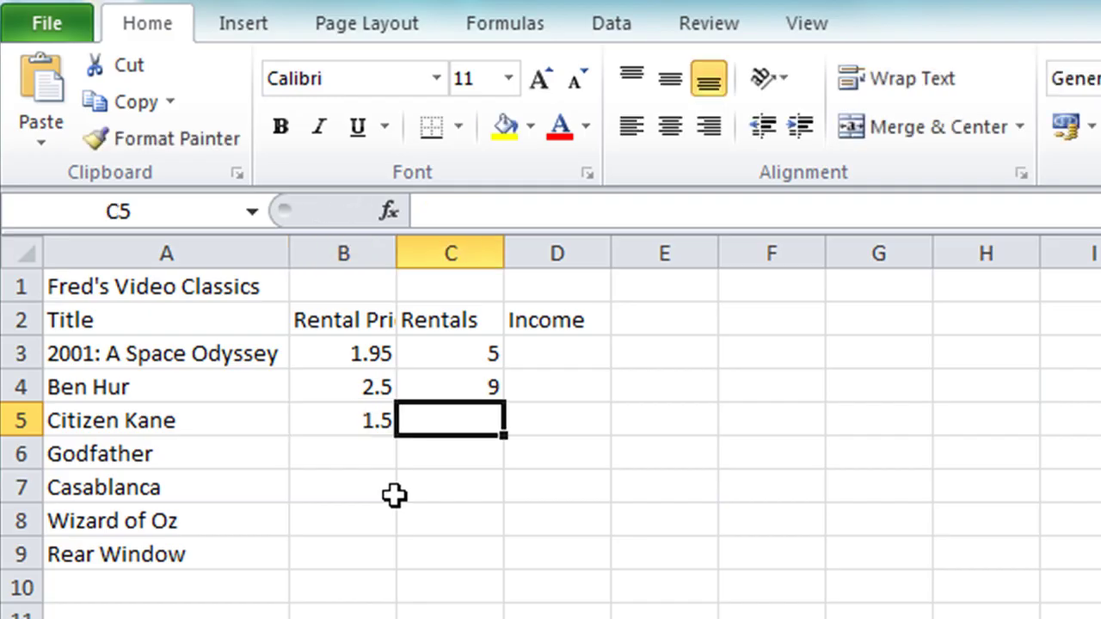
key(Left)
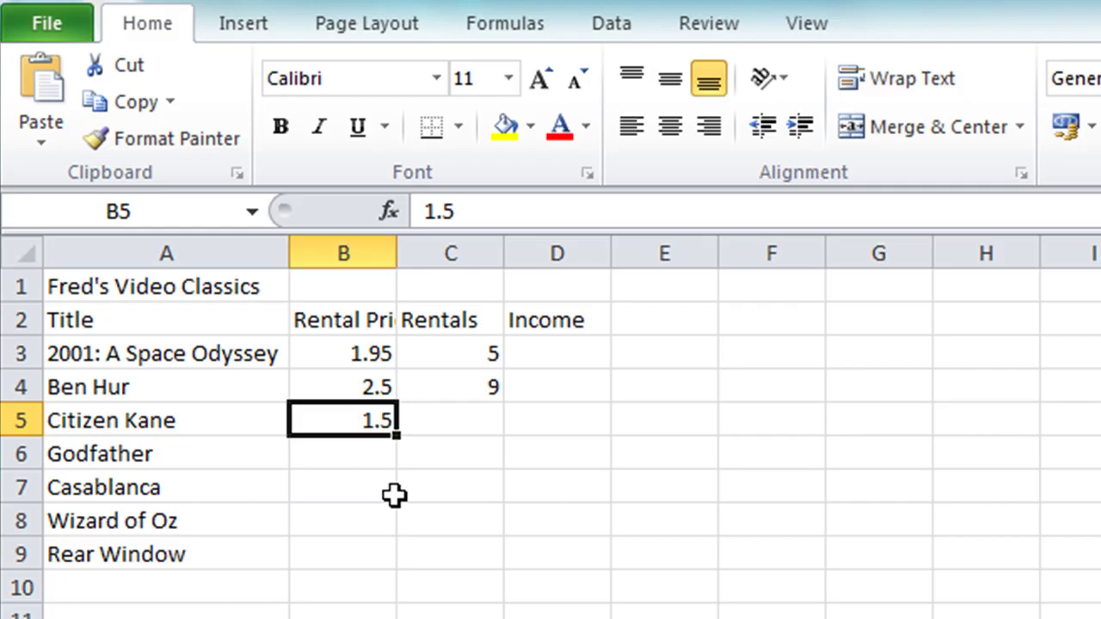
key(Right)
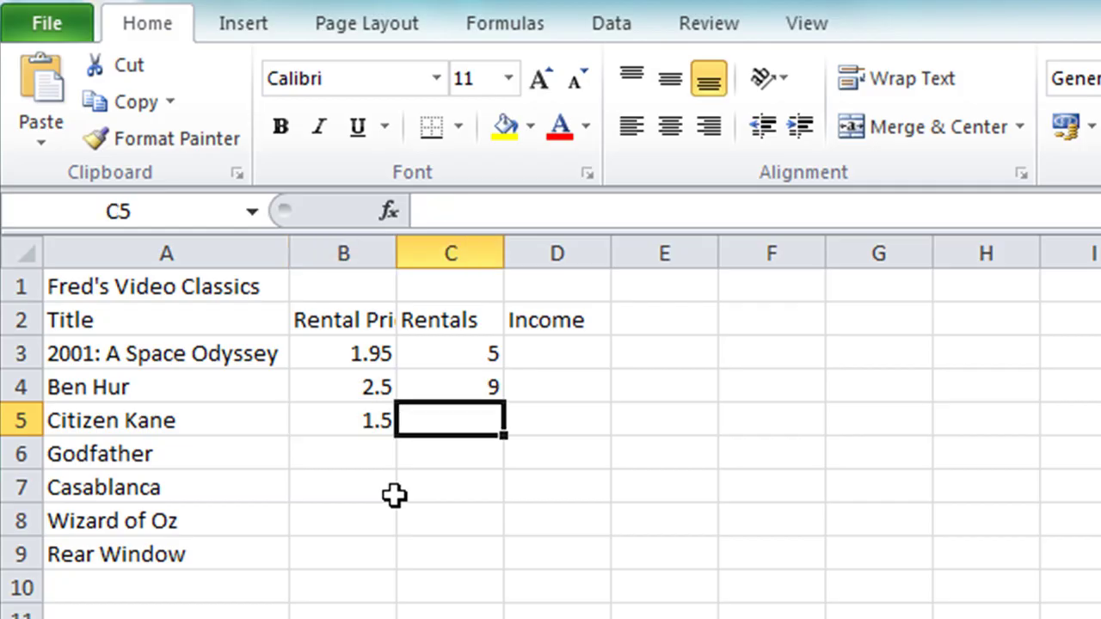
text(12)
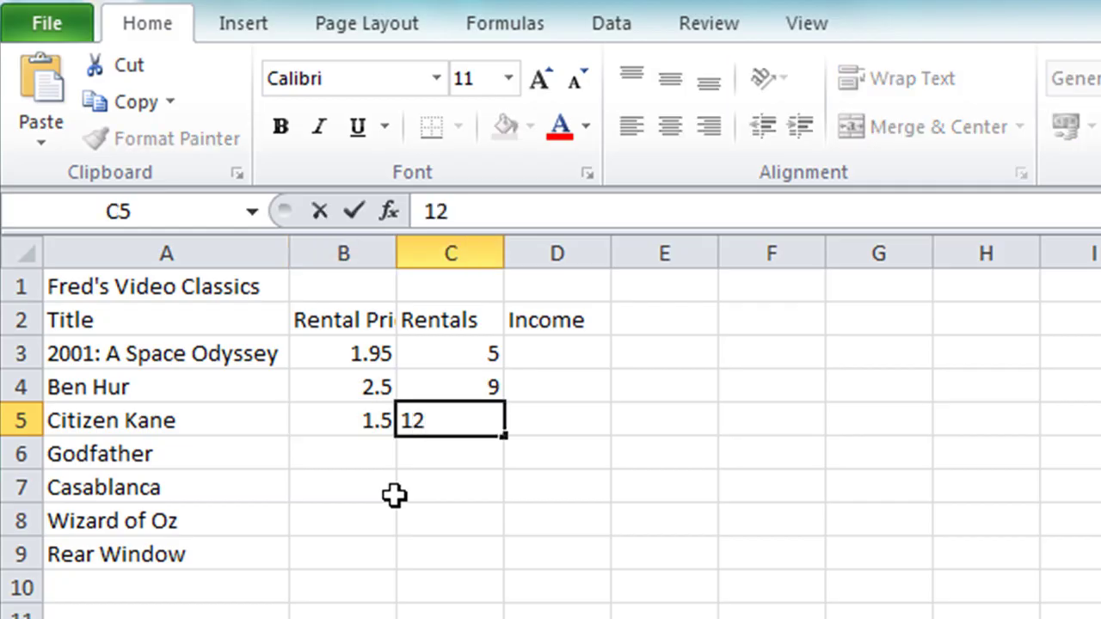
key(Return)
Enter a rental price of 1.95 and 7 rentals for Godfather in cells B6 and C6.
key(Left)
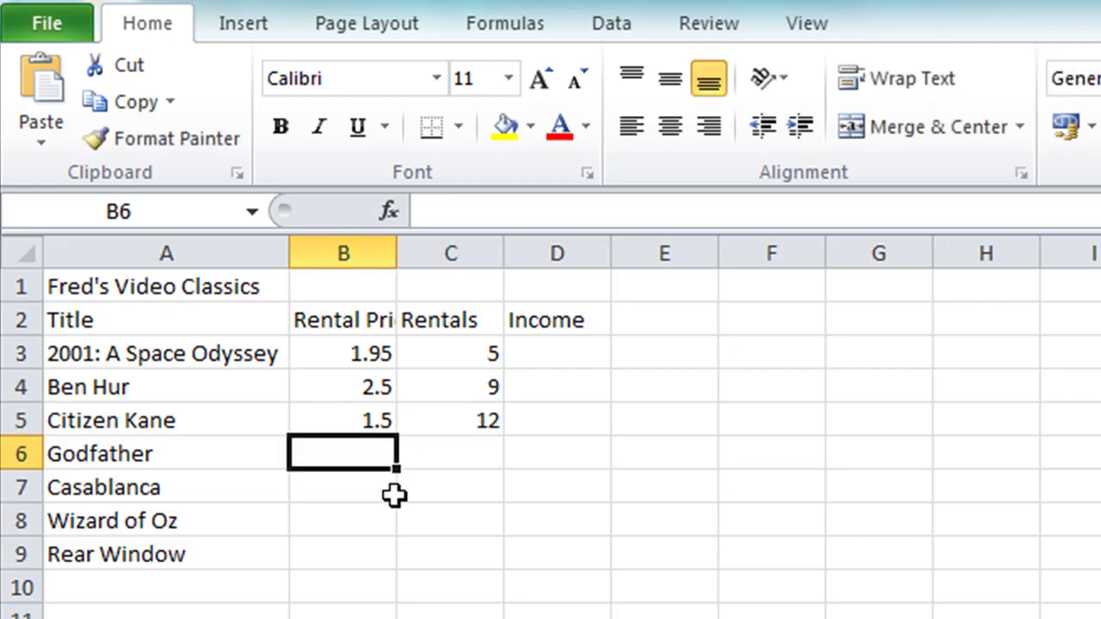
text(1.95)
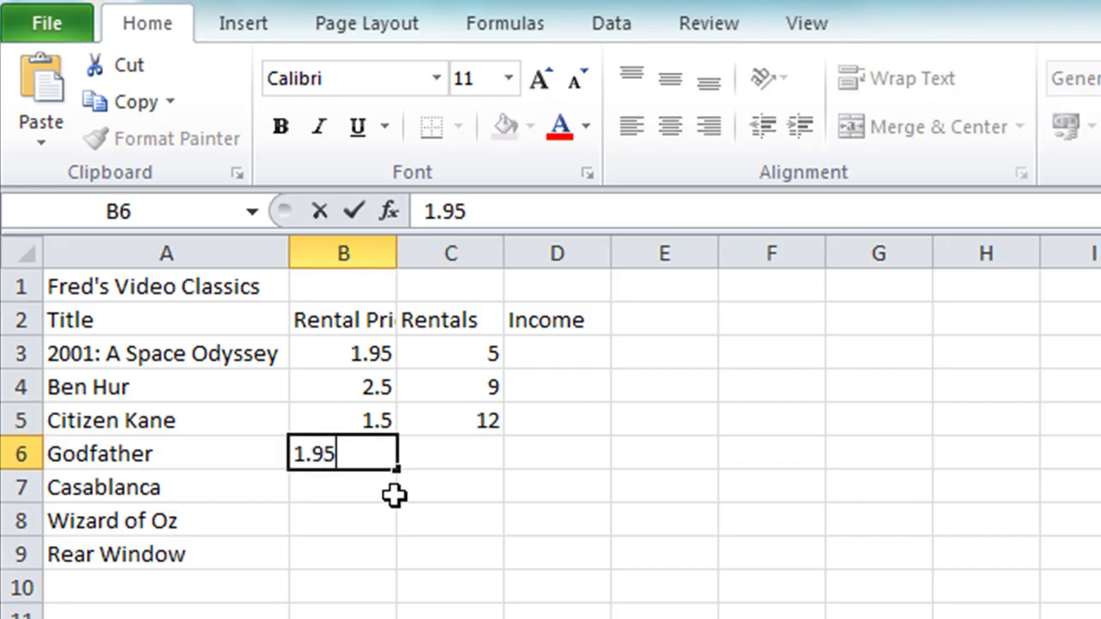
key(Right)
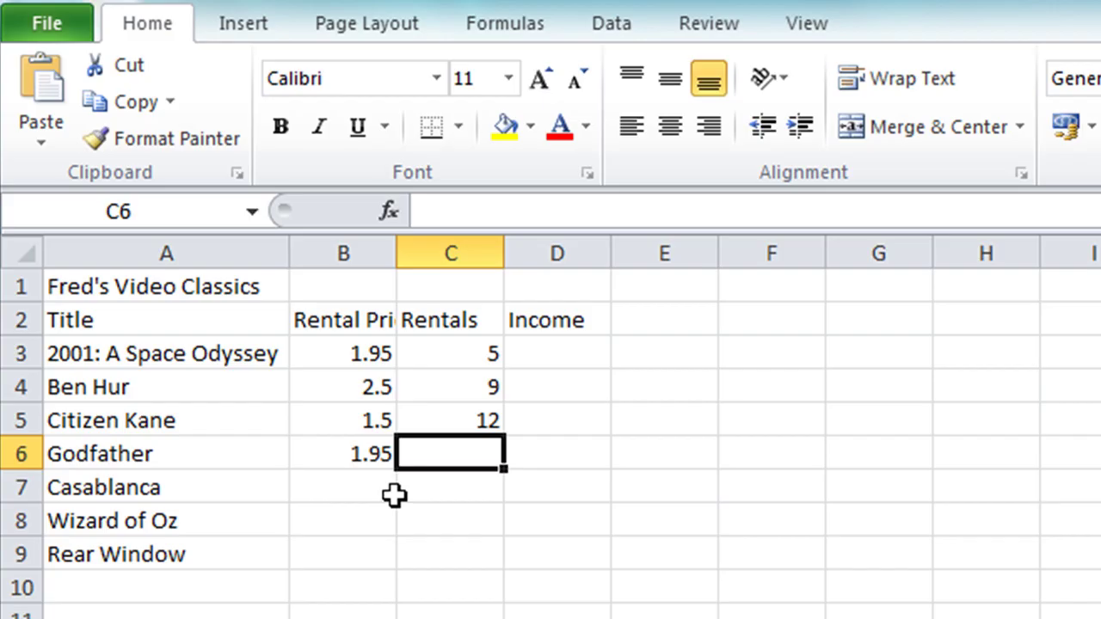
text(7)
key(Return)
Enter a rental price of 1.95 and 12 rentals for Casablanca in cells B7 and C7.
key(Left)
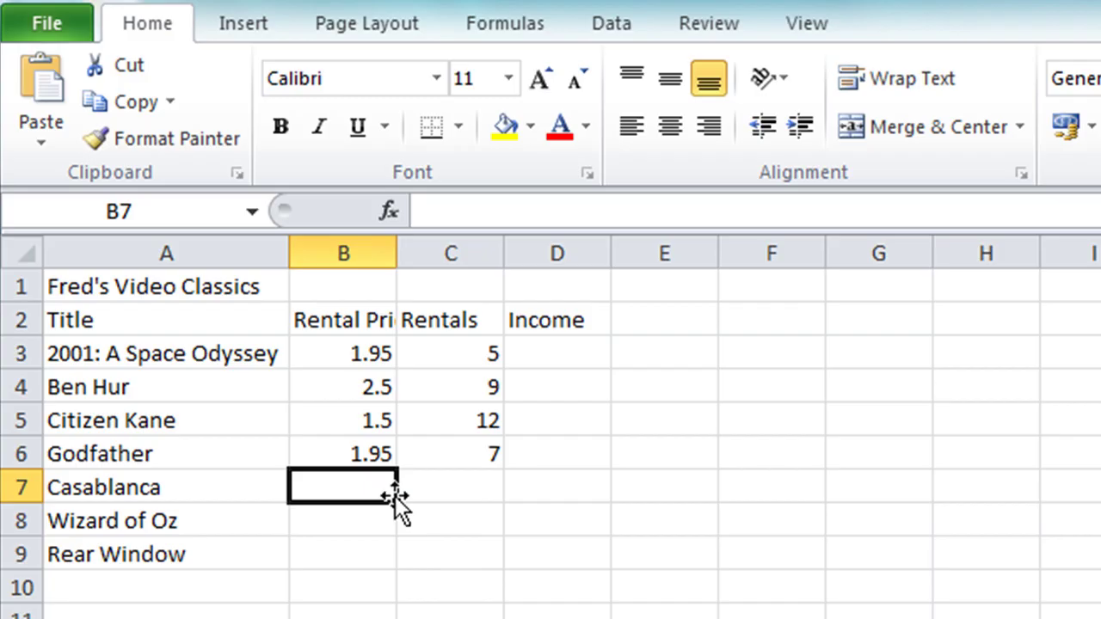
text(1.95)
key(Right)
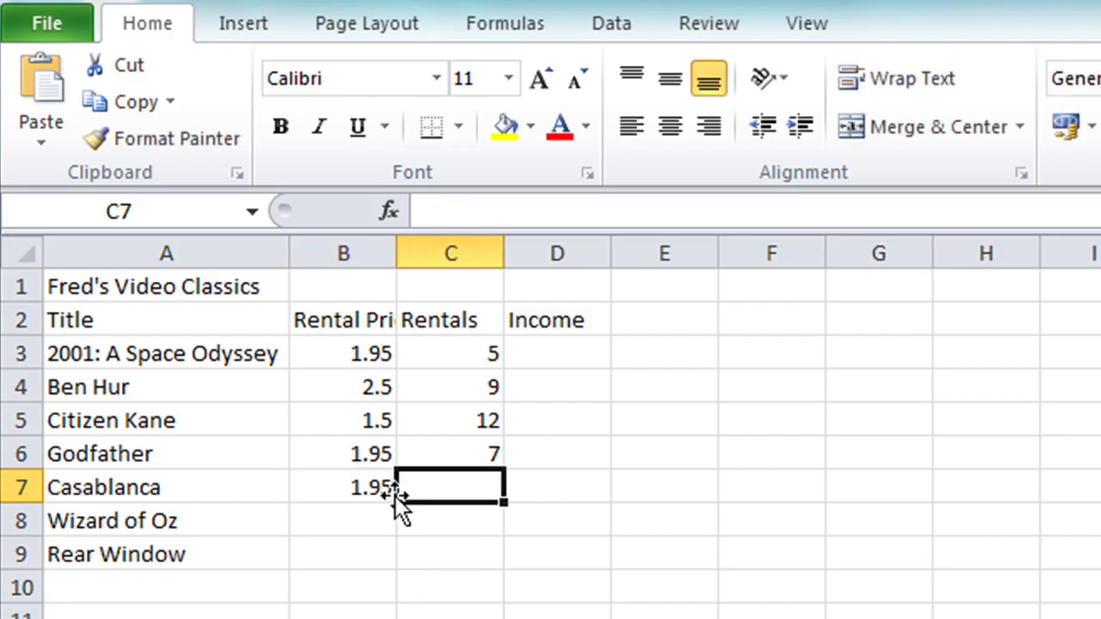
text(12)
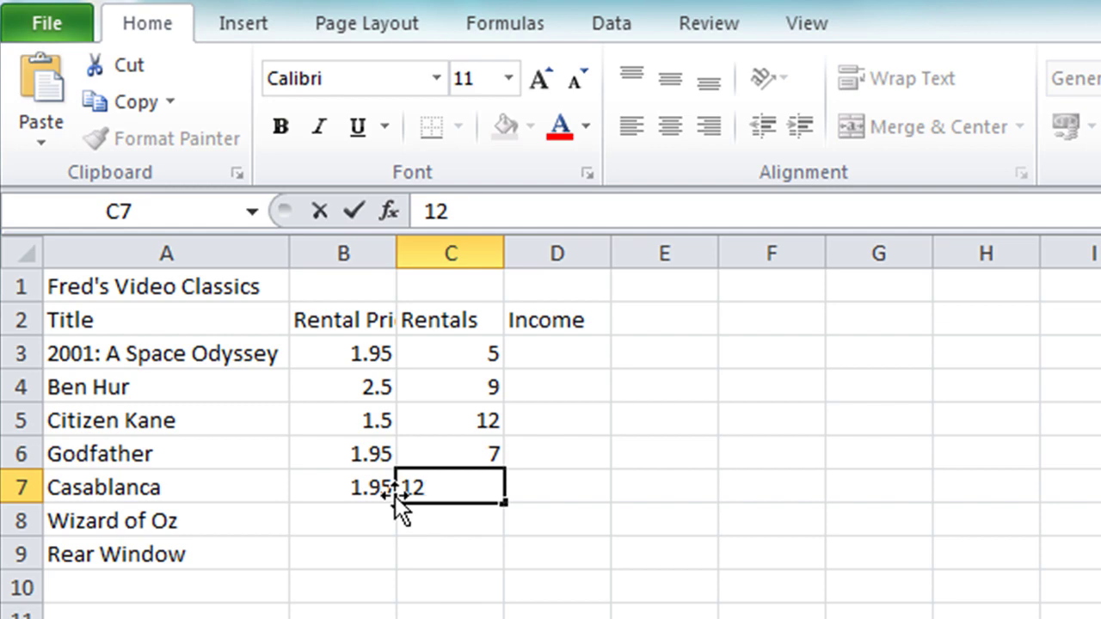
key(Return)
Enter a rental price of 2.5 and 8 rentals for Wizard of Oz in cells B8 and C8.
key(Left)
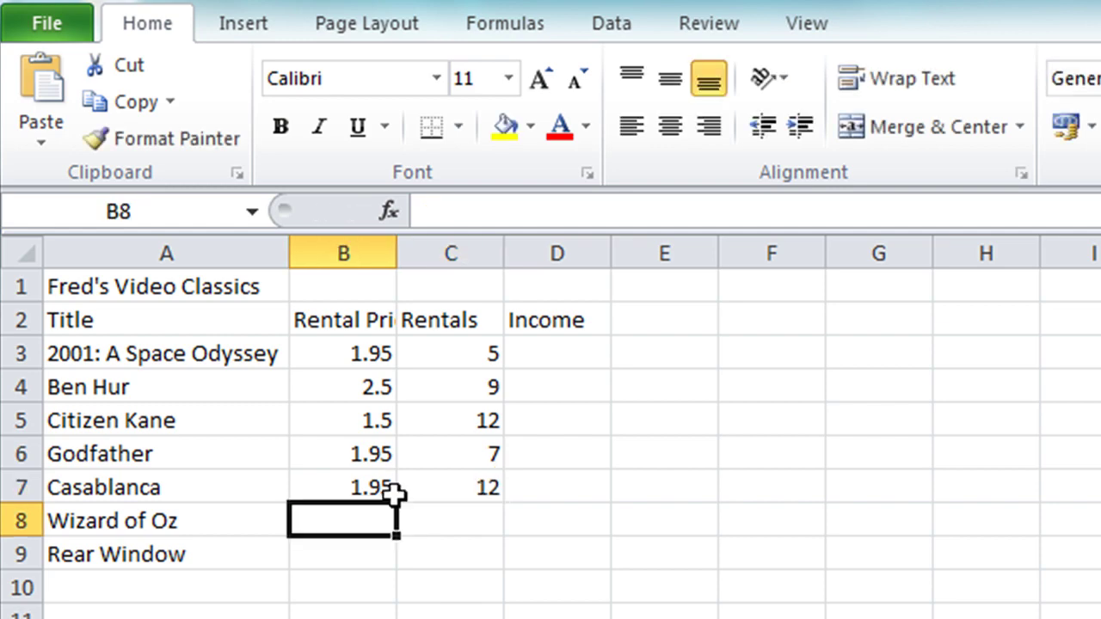
text(2.5)
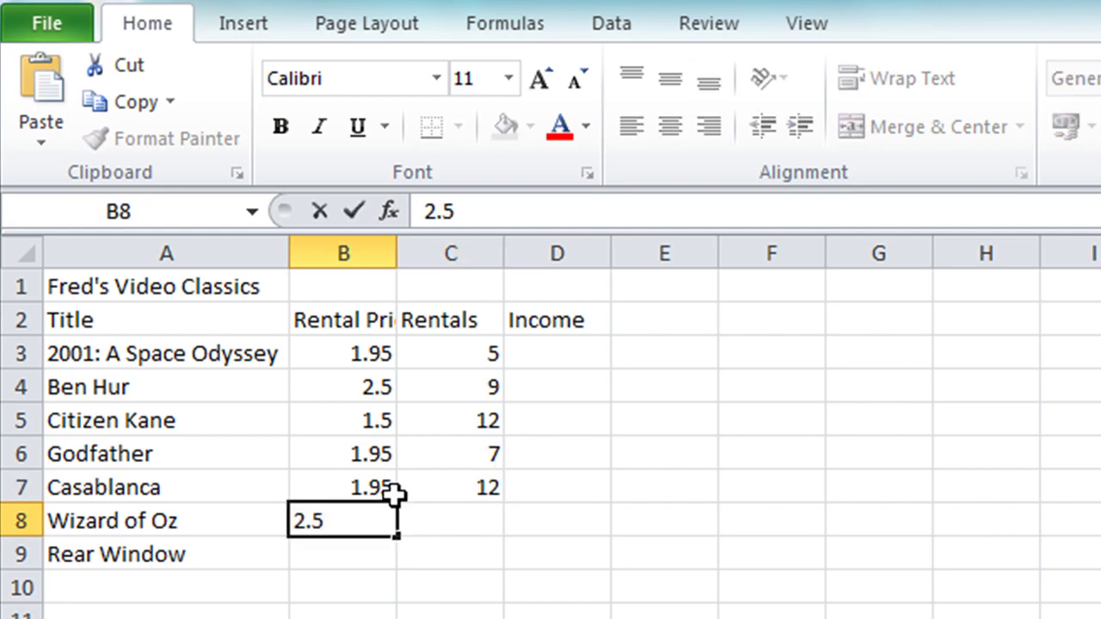
key(Tab)
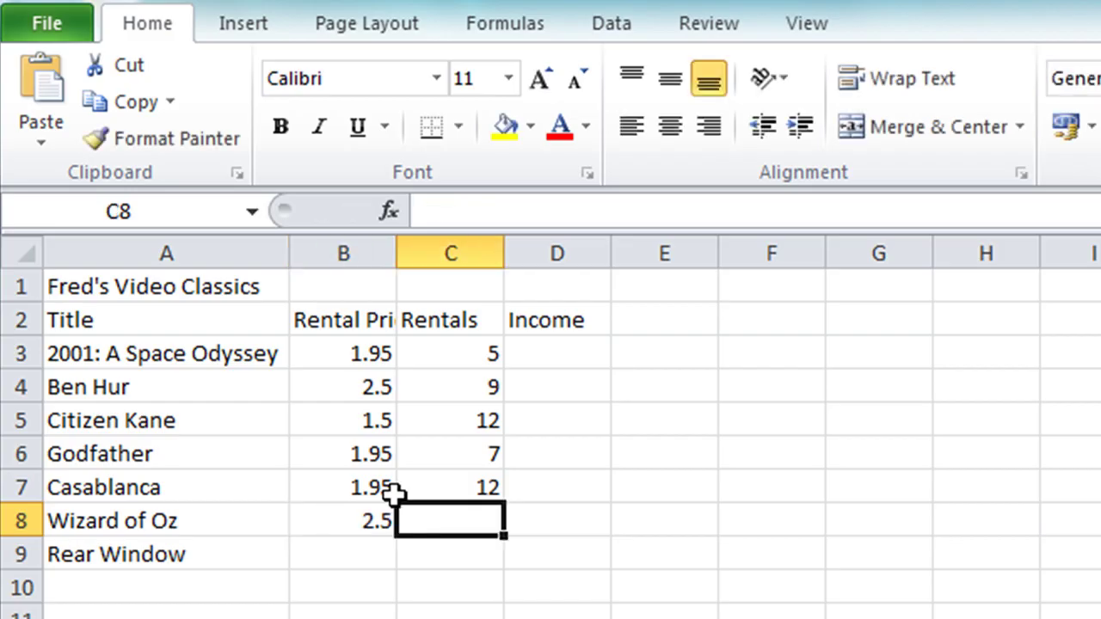
text(8)
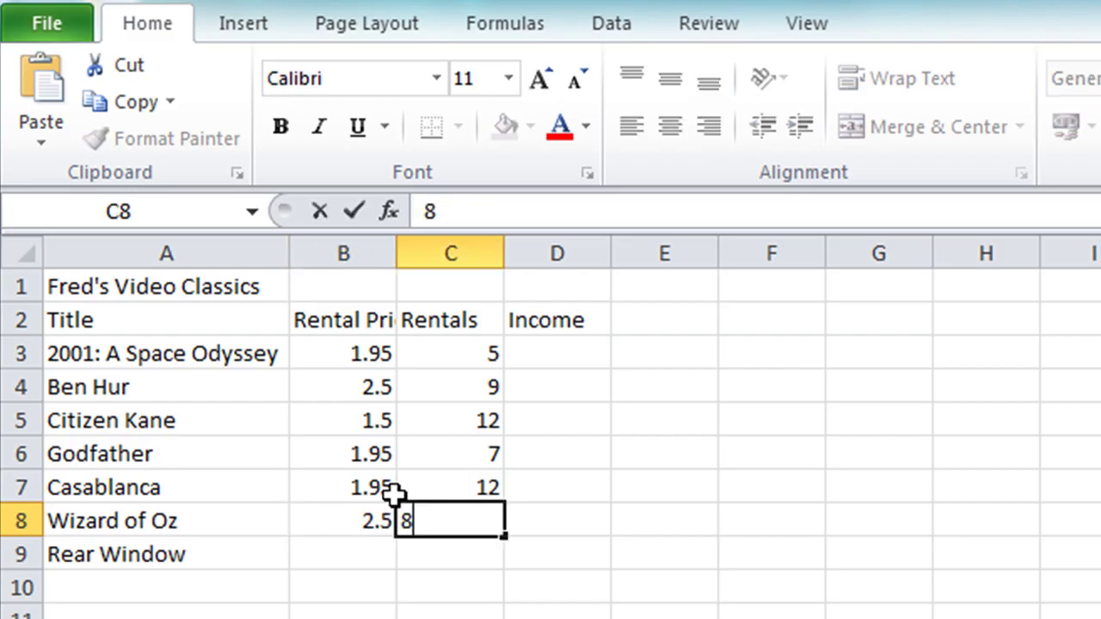
key(Return)
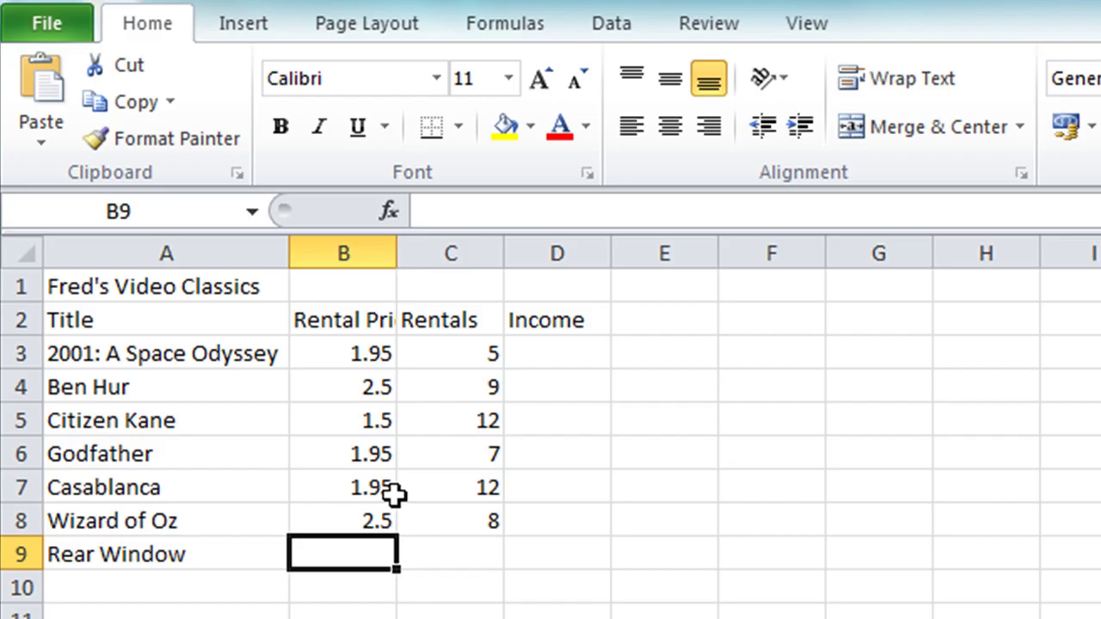
Enter a rental price of 1.95 and 10 rentals for Rear Window in cells B9 and C9.
text(19)
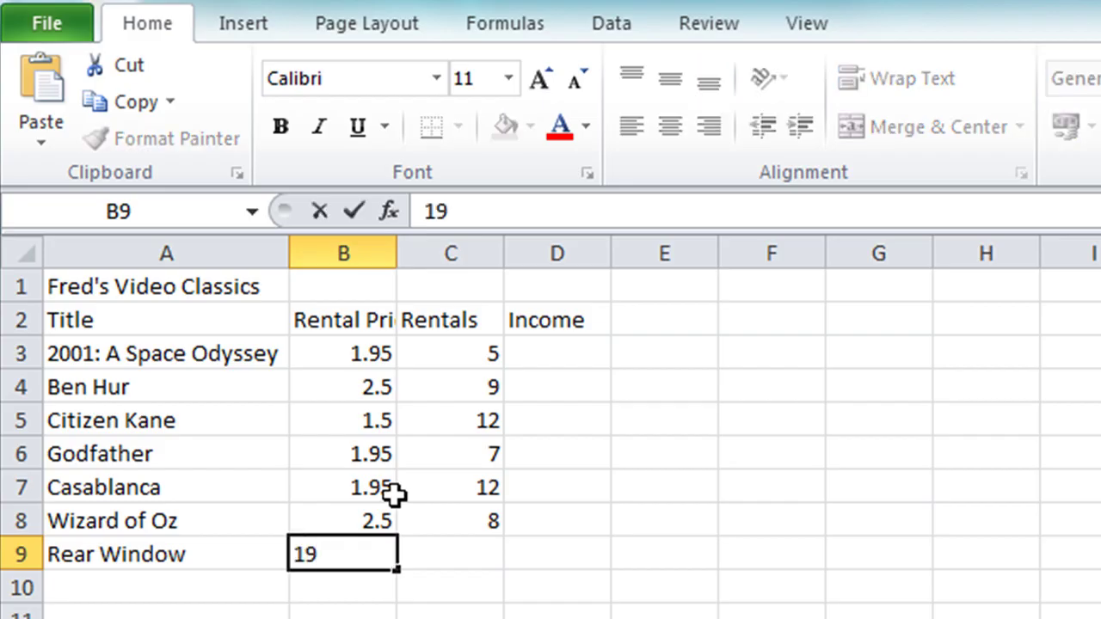
key(BackSpace)
text(.95)
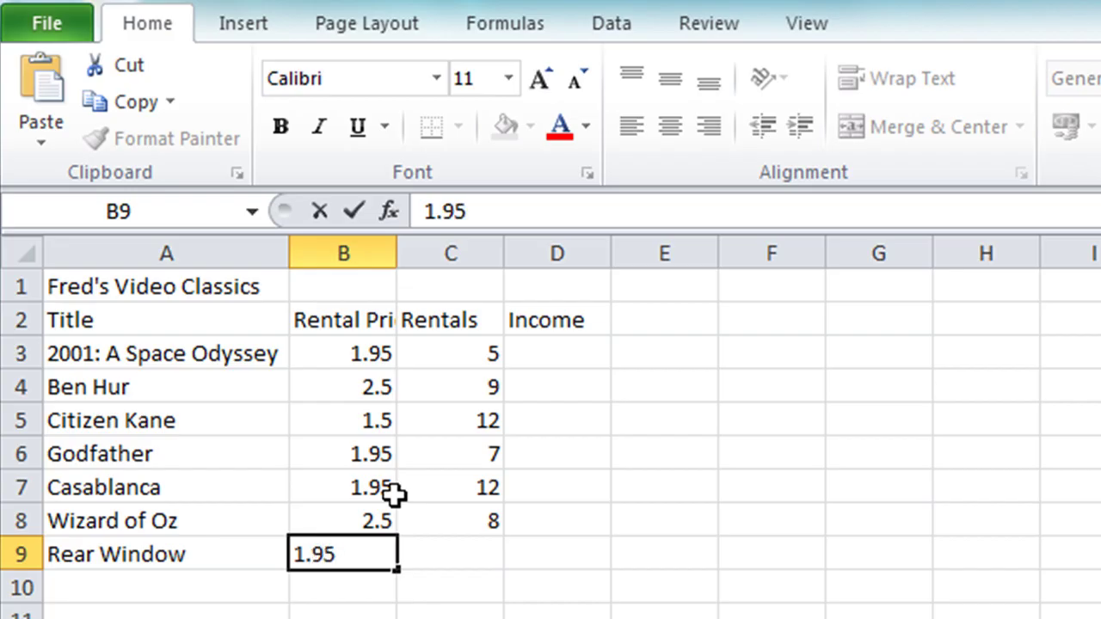
key(Tab)
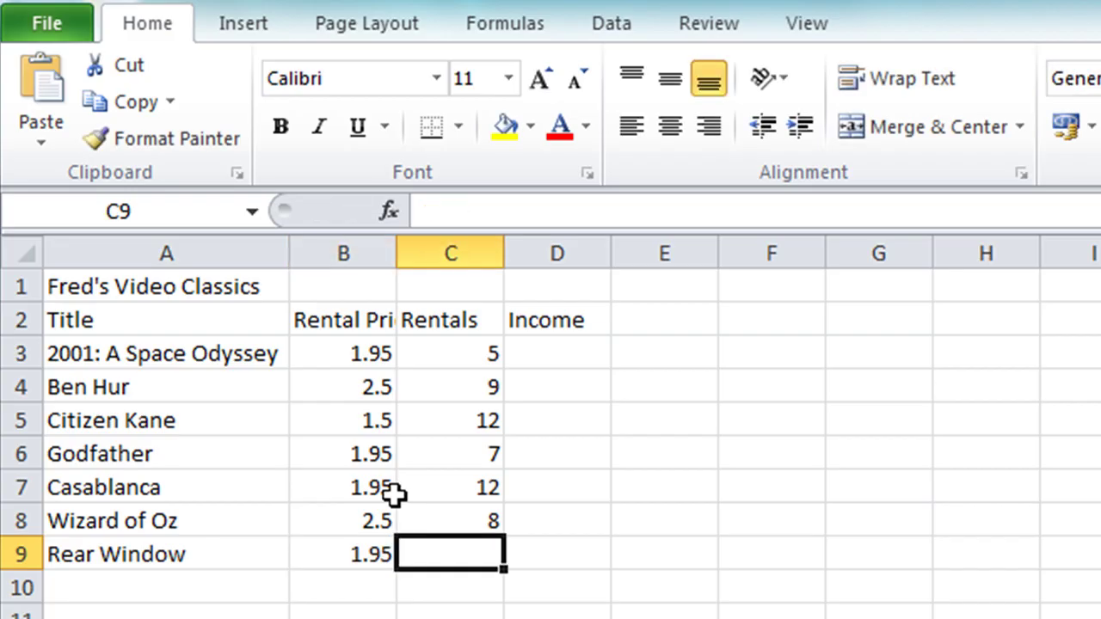
text(10)
key(Return)
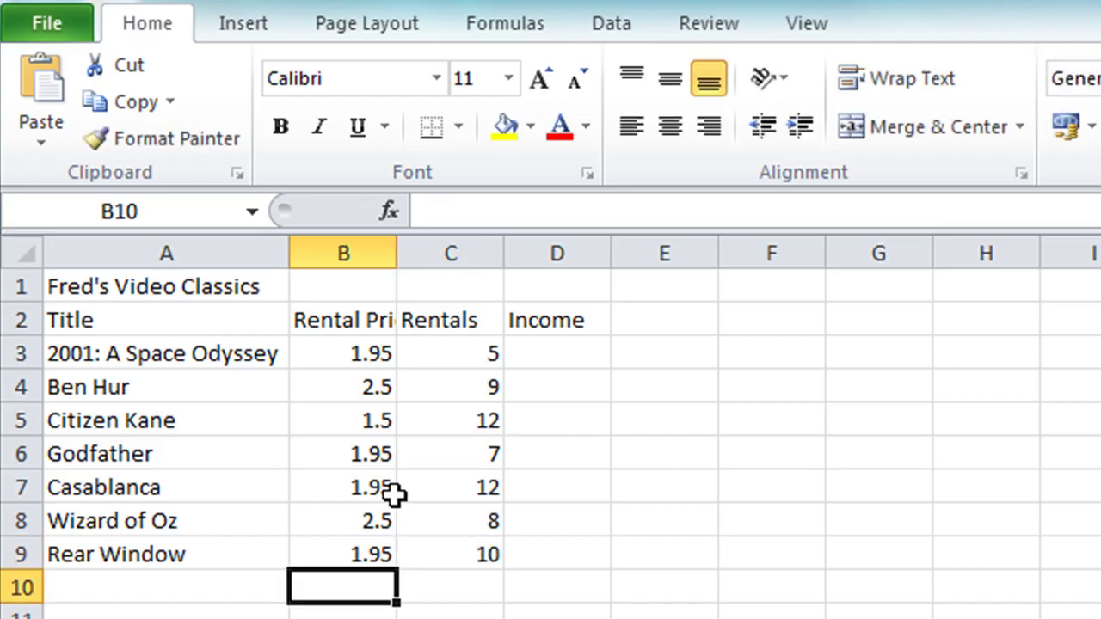